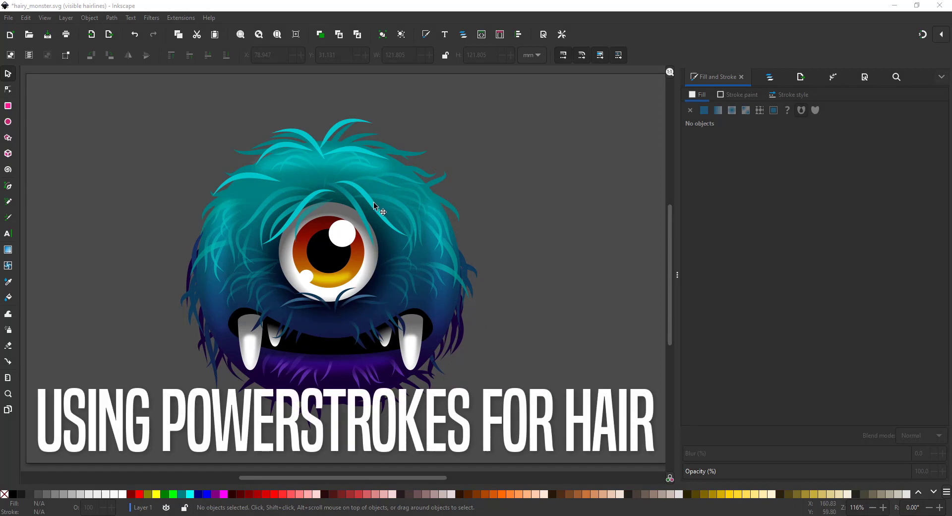
Show the Power stroke effect of the bright hair strand beside the eye and widen the strand at its middle width point.
left_click(381, 209)
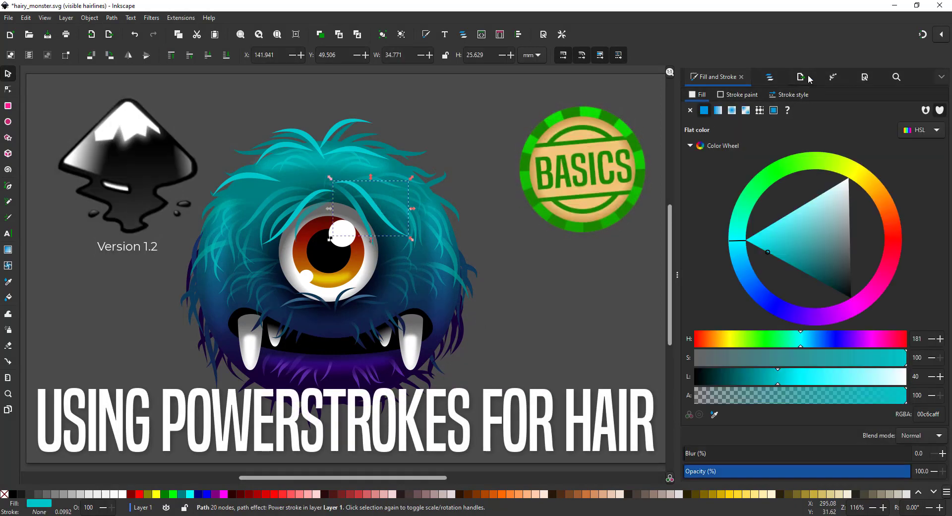
left_click(831, 77)
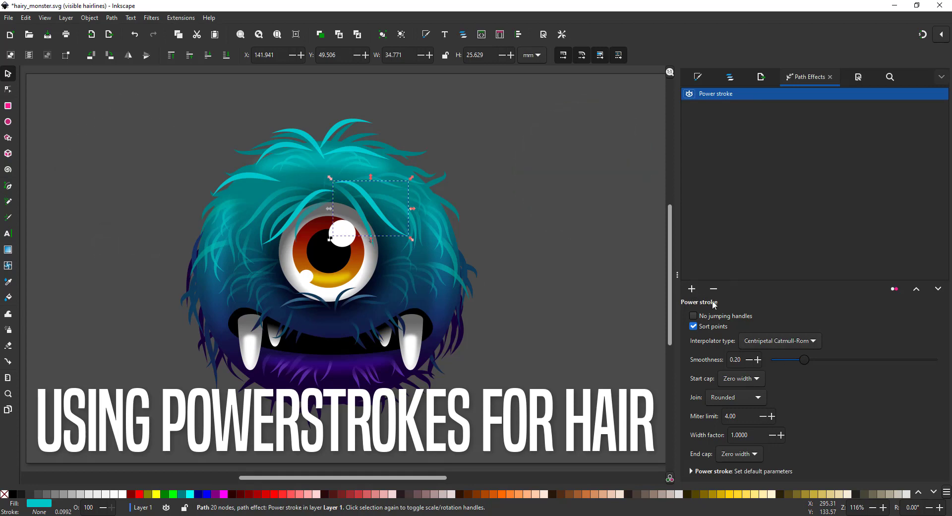
left_click(8, 90)
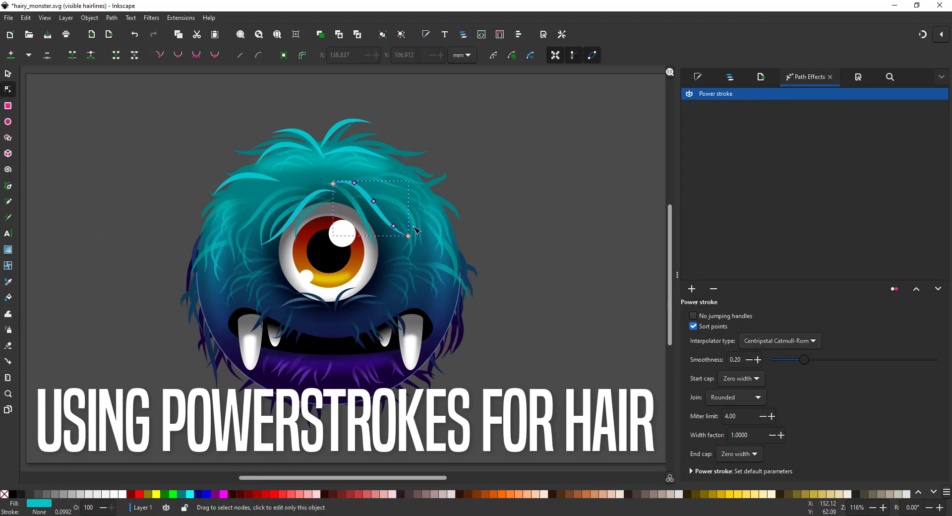
left_click_drag(386, 198, 375, 200)
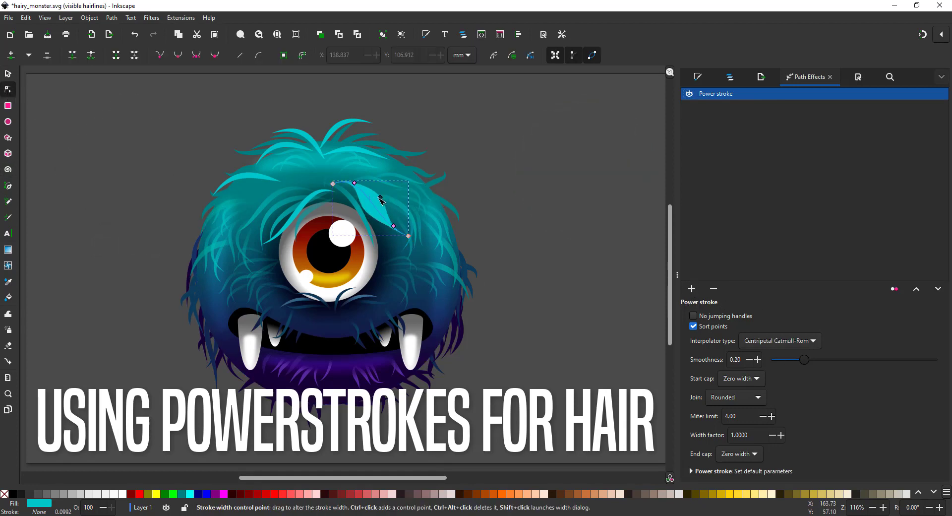
Adjust the linear gradient on the hair strand at the monster's right edge and clear the selection.
left_click(461, 280)
left_click(461, 280)
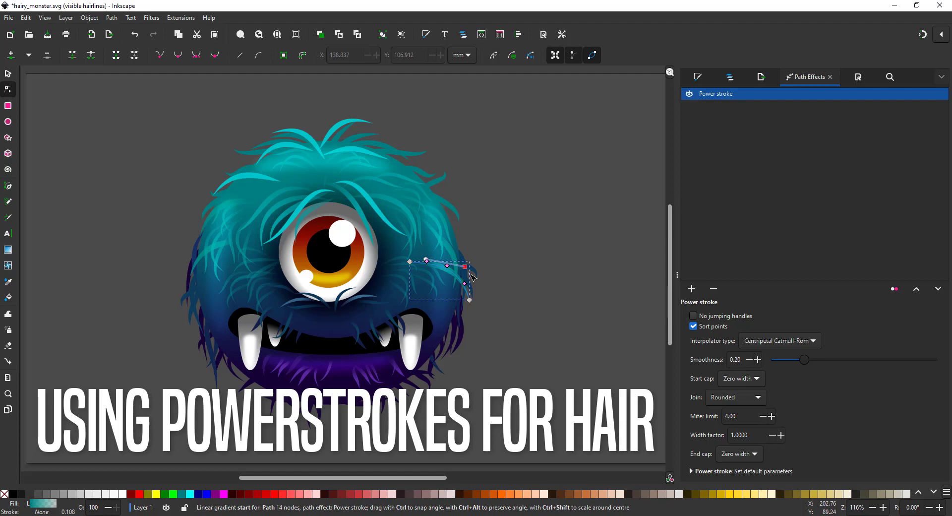
mouse_move(473, 276)
left_mouse_down()
mouse_move(544, 324)
mouse_move(449, 267)
left_mouse_up()
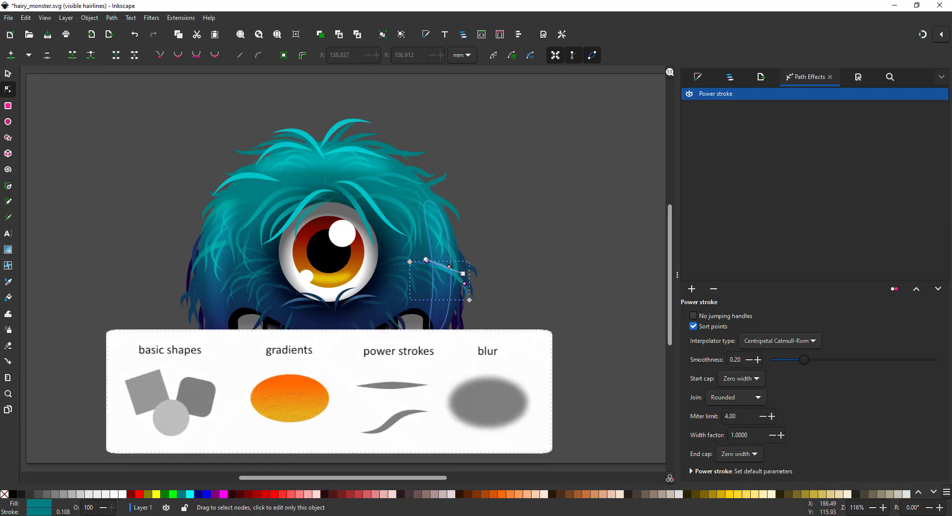
key("Escape")
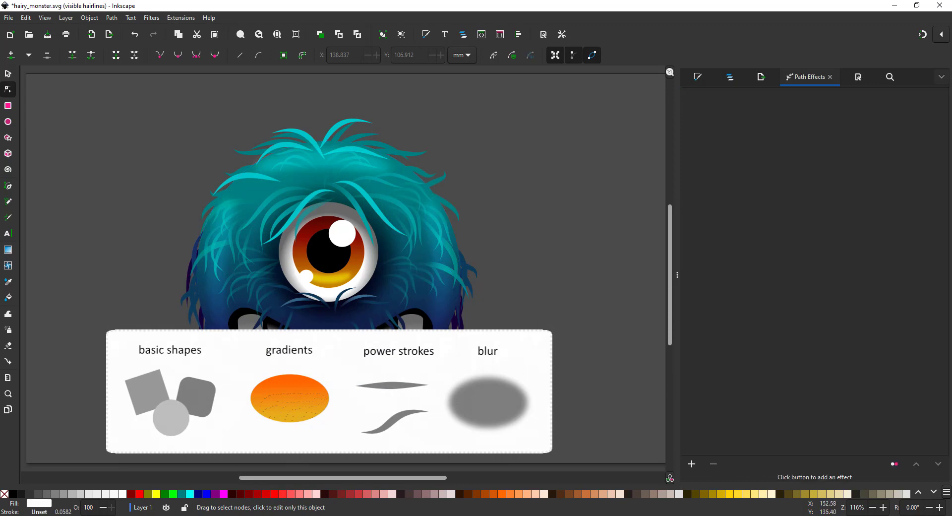
left_click(702, 80)
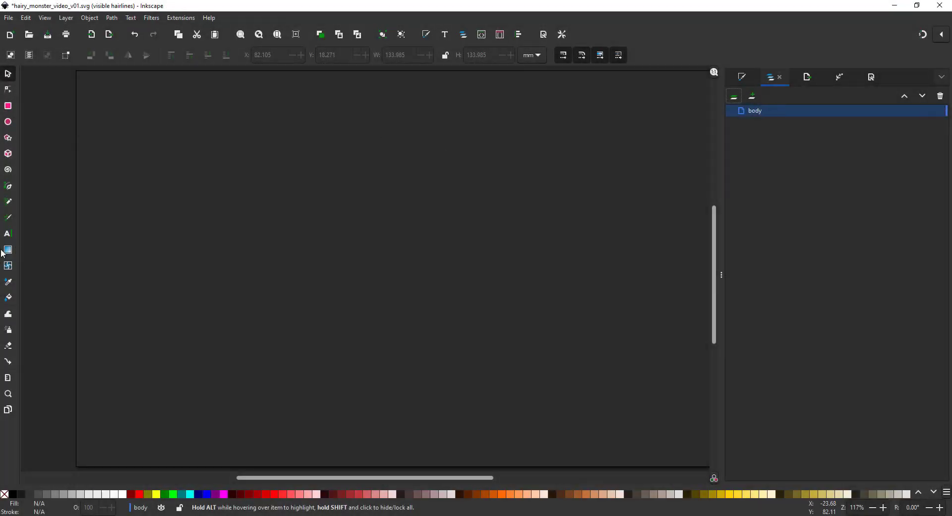
Draw a body circle about 127 mm across with a vertical gradient from dark red at its base to orange at its top.
key("e")
left_click_drag(293, 128, 571, 407)
left_click(135, 497)
key("g")
left_click_drag(468, 347, 468, 158)
left_click(490, 496)
key("s")
left_click_drag(442, 277, 406, 267)
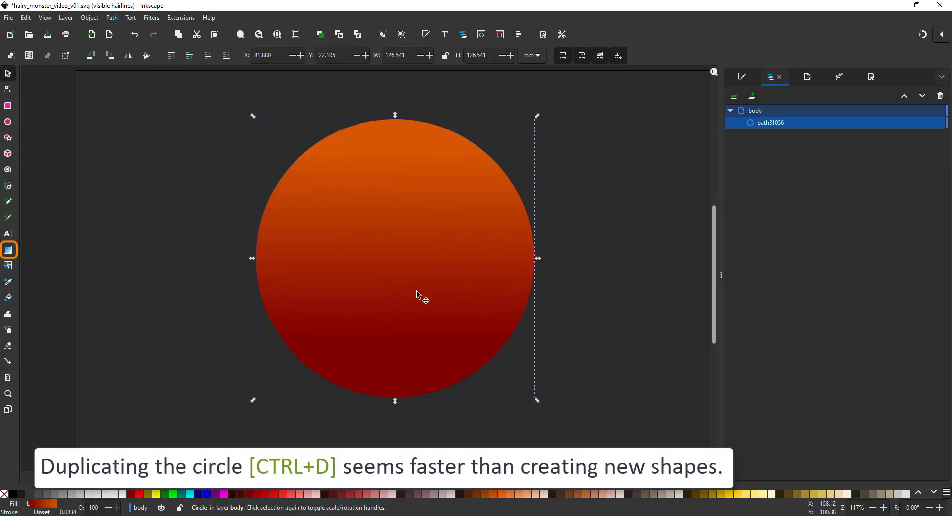
Duplicate the body circle, shrink it to eye-shadow size above the centre, and soften it with a changed blend mode and blur.
key("ctrl+d")
left_click_drag(537, 116, 467, 187)
mouse_move(427, 249)
left_mouse_down()
mouse_move(423, 229)
mouse_move(436, 226)
left_mouse_up()
left_click(744, 79)
left_click(916, 436)
left_click(905, 450)
left_click(773, 457)
Duplicate the body circle again, shrink the copy to about 49 mm for the eyeball, and desaturate its orange gradient stop to grey.
left_click(471, 355)
key("ctrl+d")
left_click_drag(538, 116, 483, 201)
left_click(777, 358)
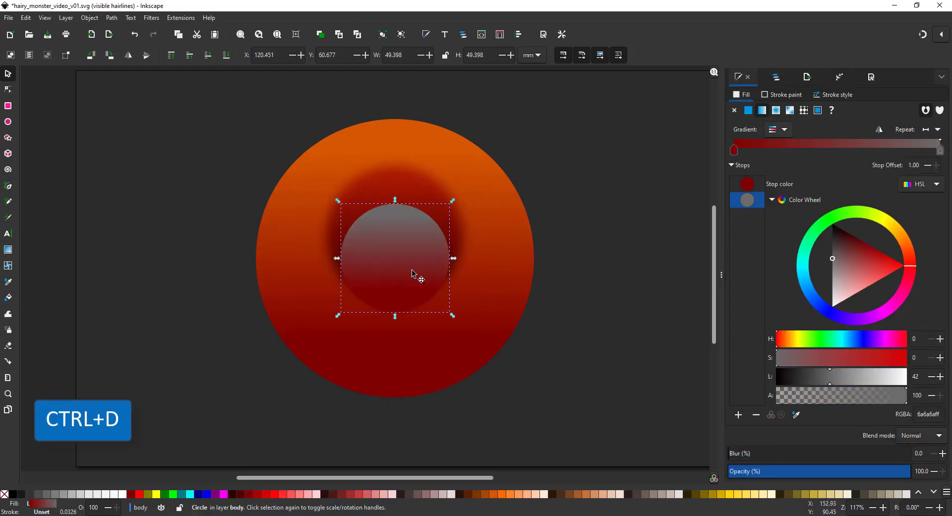
Make the eyeball a white-to-grey radial gradient and centre it over the eye shadow, enlarged to about 54 mm.
left_click(734, 150)
left_click_drag(852, 378, 937, 380)
left_click(776, 110)
left_click_drag(420, 250, 420, 221)
left_click_drag(453, 170, 460, 163)
Extend the eyeball's white area to stop offset 0.64 and shift the radial gradient's centre slightly down.
left_click_drag(733, 151, 832, 150)
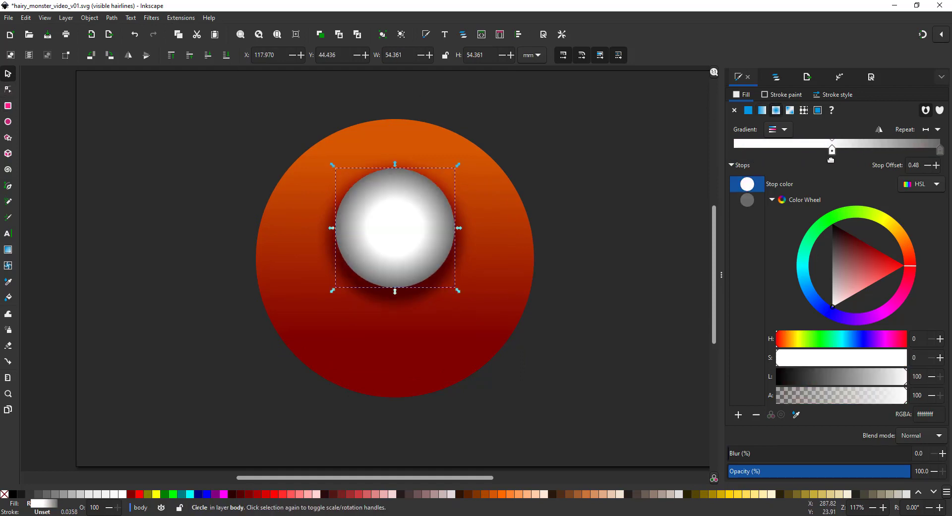
left_click(7, 88)
left_click_drag(395, 228, 394, 236)
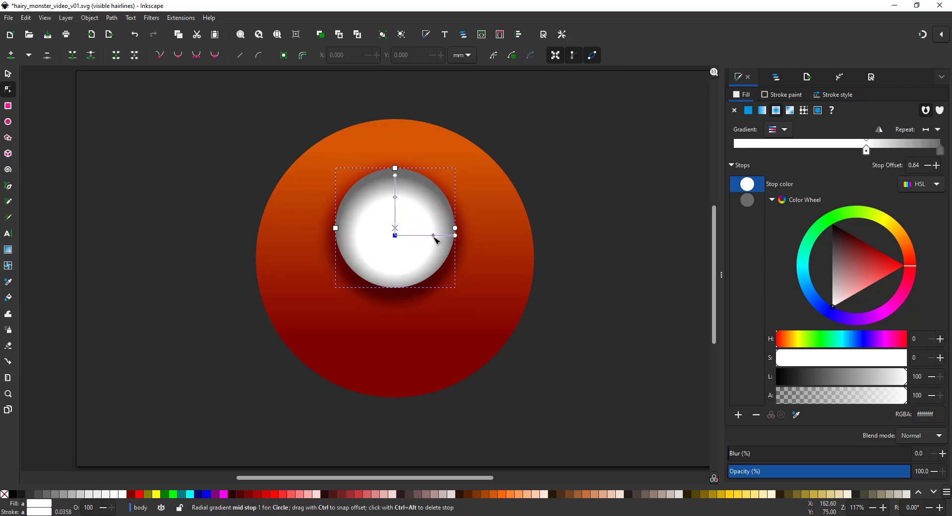
Make an iris from a small copy of the body circle, raised to the front inside the eyeball, and shift its colour to green.
key("s")
left_click(493, 225)
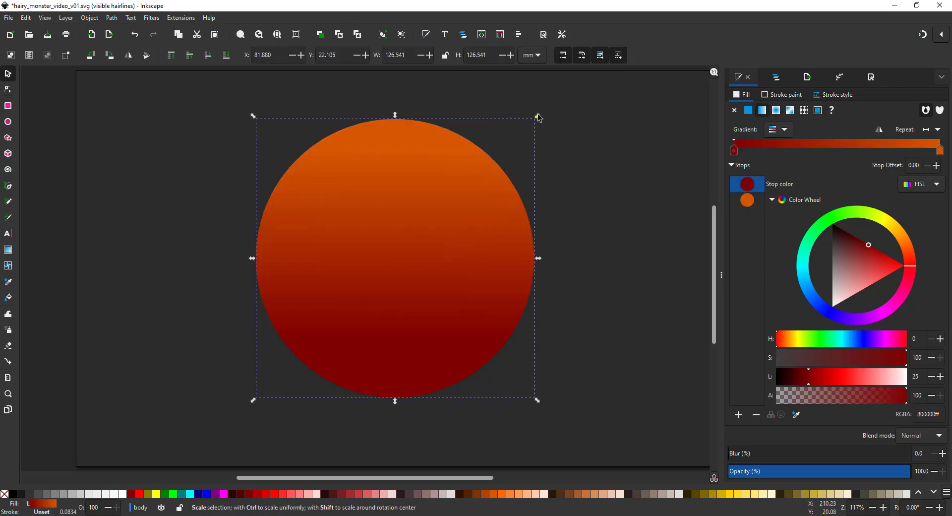
key("End")
left_click_drag(407, 260, 407, 235)
left_click(829, 219)
left_click_drag(832, 266, 833, 276)
Rework the iris gradient stops to run from bright green at its base to dark green at its top, and recentre the iris.
double_click(760, 144)
left_click(841, 245)
left_click_drag(760, 150, 858, 150)
double_click(849, 144)
left_click(940, 149)
key("Delete")
left_click_drag(796, 150, 771, 149)
left_click(940, 150)
left_click(841, 291)
double_click(848, 144)
left_click_drag(408, 235, 410, 231)
Duplicate the iris as a black pupil and shrink it to about 25 mm around its centre.
key("ctrl+d")
left_click(13, 494)
left_click_drag(439, 184, 424, 196)
Add two white eye highlights from shrunken pupil copies, a large one at the pupil's upper right and a small one at its lower left.
key("ctrl+d")
left_click(123, 494)
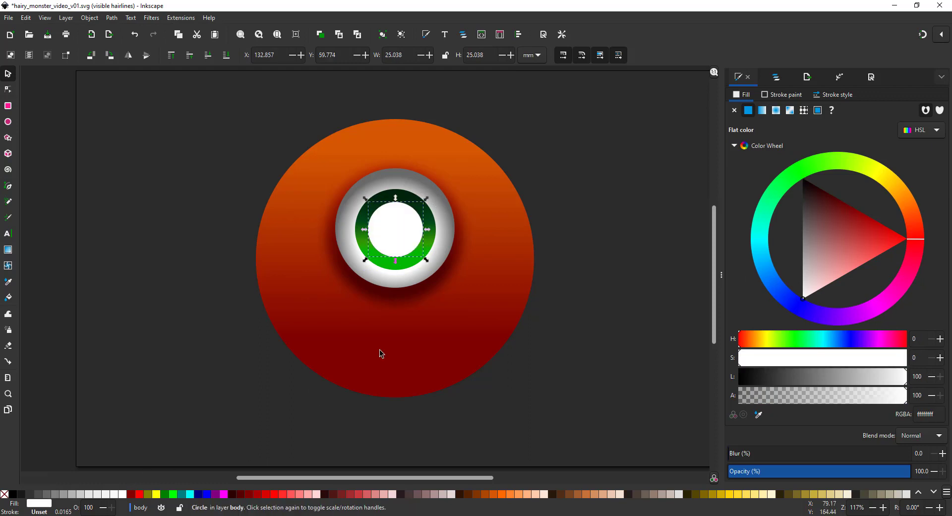
left_click_drag(365, 260, 391, 231)
left_click_drag(410, 214, 417, 205)
key("ctrl+d")
left_click_drag(411, 216, 378, 256)
Draw a wide, flat black ellipse below the eye for the mouth and clear the selection.
left_click(8, 122)
left_click_drag(280, 290, 495, 334)
left_click(13, 494)
left_click(8, 73)
key("Escape")
Select the eye parts, mouth and body circle and centre them on the body's vertical axis.
left_click(382, 244)
left_click(389, 263, "shift")
left_click(397, 275, "shift")
left_click(405, 304, "shift")
left_click(459, 247, "shift")
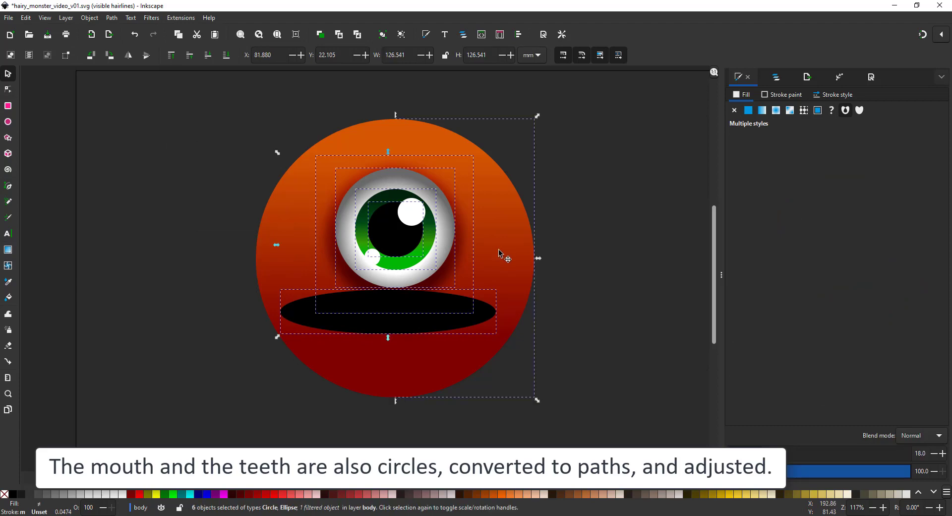
left_click(518, 35)
Convert the mouth ellipse to a path and reshape its nodes into a smile with raised, rounded corners.
left_click(391, 313)
left_click(111, 17)
left_click(119, 32)
left_click(8, 90)
left_click_drag(395, 289, 390, 357)
left_click_drag(492, 293, 479, 261)
left_click_drag(230, 278, 337, 365)
left_click_drag(287, 300, 310, 266)
left_click_drag(282, 323, 278, 332)
left_click_drag(390, 357, 391, 341)
Scale the mouth to about 90 mm wide and place it just below the eye.
left_click(7, 74)
left_click_drag(507, 288, 498, 290)
left_click_drag(425, 318, 423, 323)
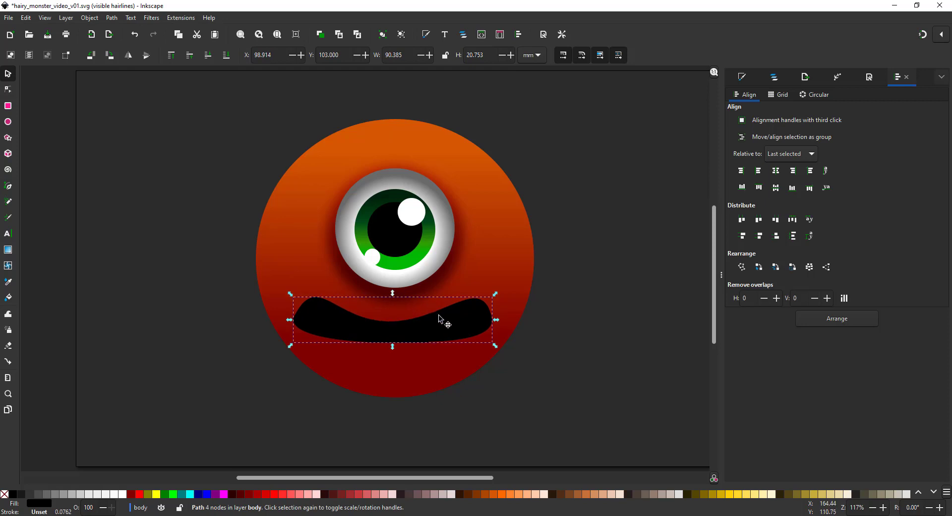
Draw a dark grey ellipse at the mouth's left end and reshape it as a path into a pointed fang about 14 × 29 mm.
left_click(8, 121)
left_click_drag(338, 334, 298, 303)
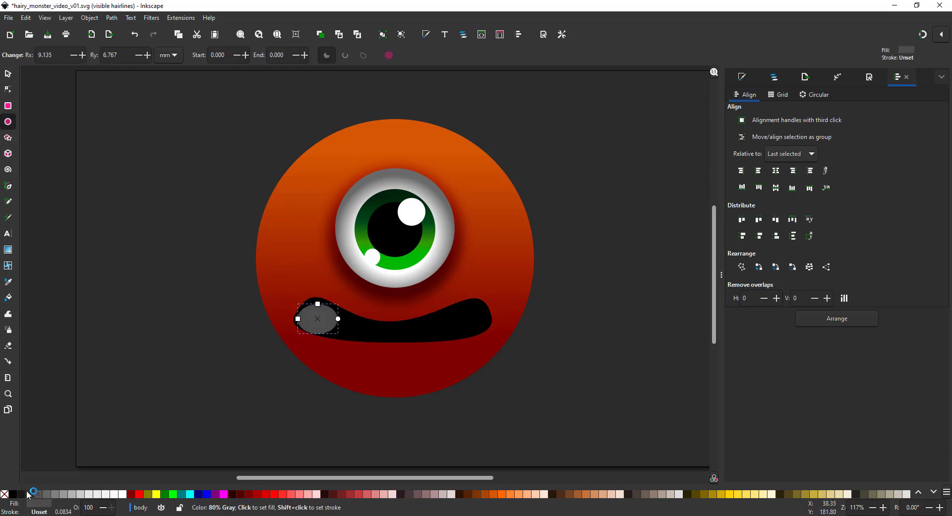
left_click(89, 18)
left_click(118, 30)
left_click(8, 90)
left_click_drag(317, 333, 317, 370)
key("s")
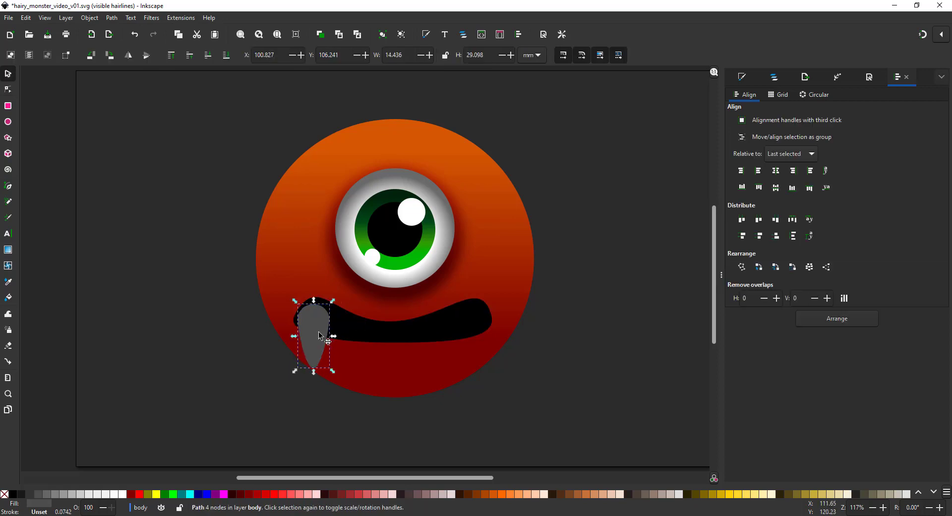
Apply a vertical dark-to-light grey gradient to the fang and place a duplicate at the mouth's right end.
left_click(8, 249)
left_click_drag(315, 316, 317, 372)
left_click(91, 499)
left_click(81, 495)
key("s")
key("ctrl+d")
left_click_drag(321, 323, 475, 323)
Pull the mouth's lower edge down to make it about 25 mm high, and move the whole eye slightly downward.
left_click(420, 339)
key("n")
left_click_drag(390, 342, 390, 353)
left_click_drag(390, 322, 389, 324)
left_click(171, 284)
key("s")
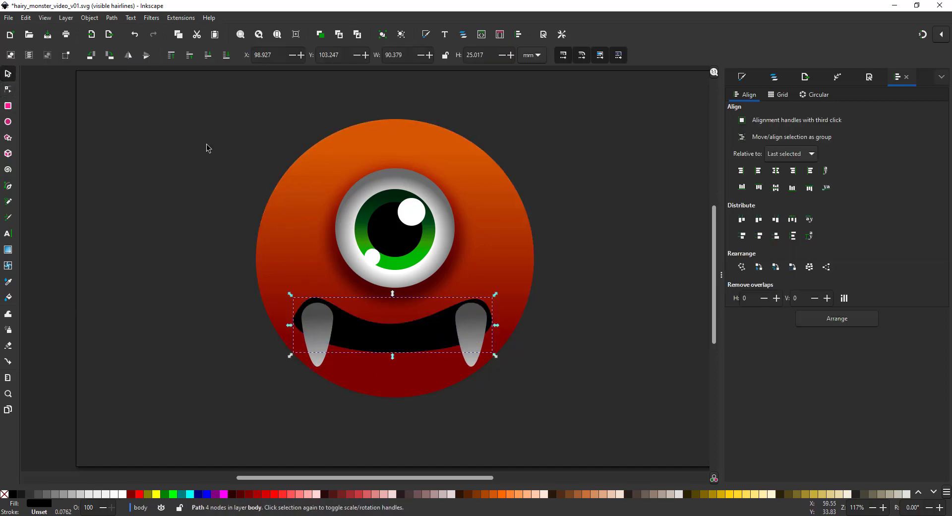
left_click_drag(206, 142, 547, 322)
left_click_drag(432, 214, 432, 220)
Place a duplicate of the left fang inside the mouth, shrunk to about 9 × 18 mm, with its upper gradient end black.
left_click(320, 314)
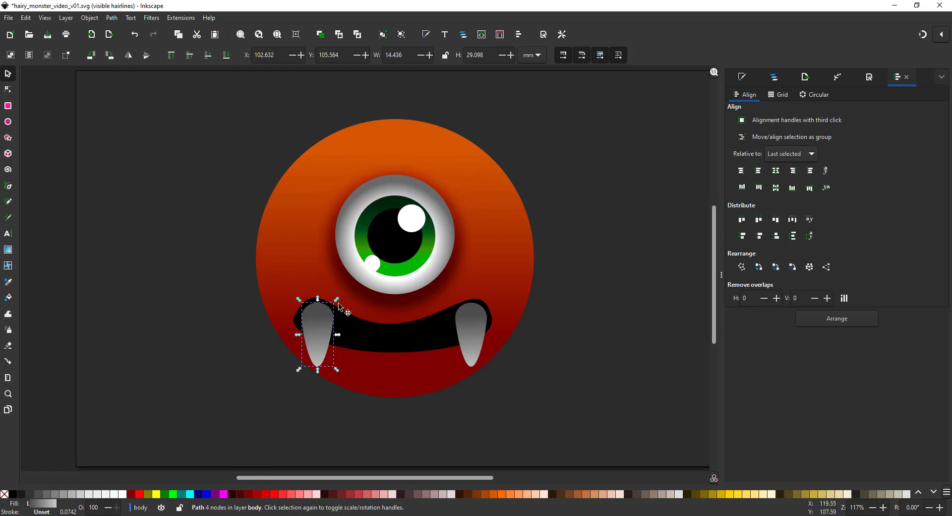
key("ctrl+d")
left_click_drag(337, 299, 332, 311)
left_click_drag(323, 333, 356, 324)
left_click(8, 90)
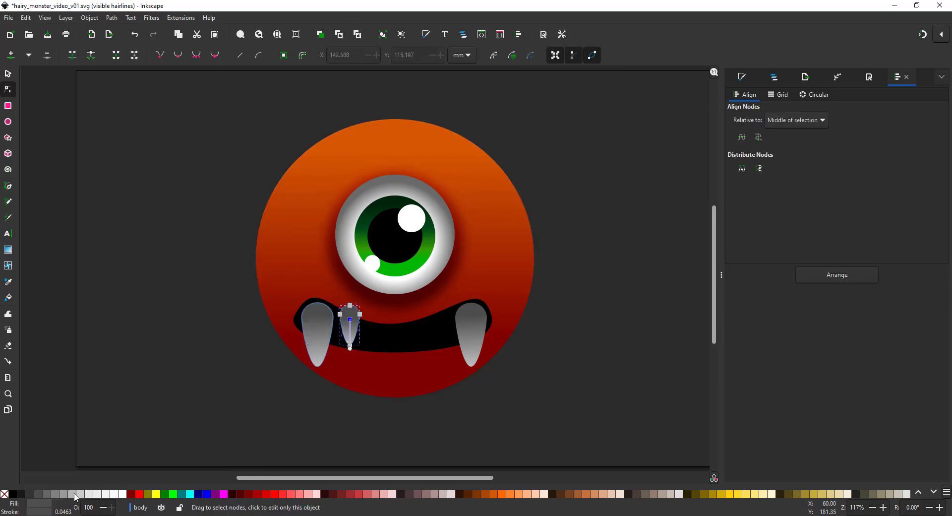
left_click(350, 342)
key("s")
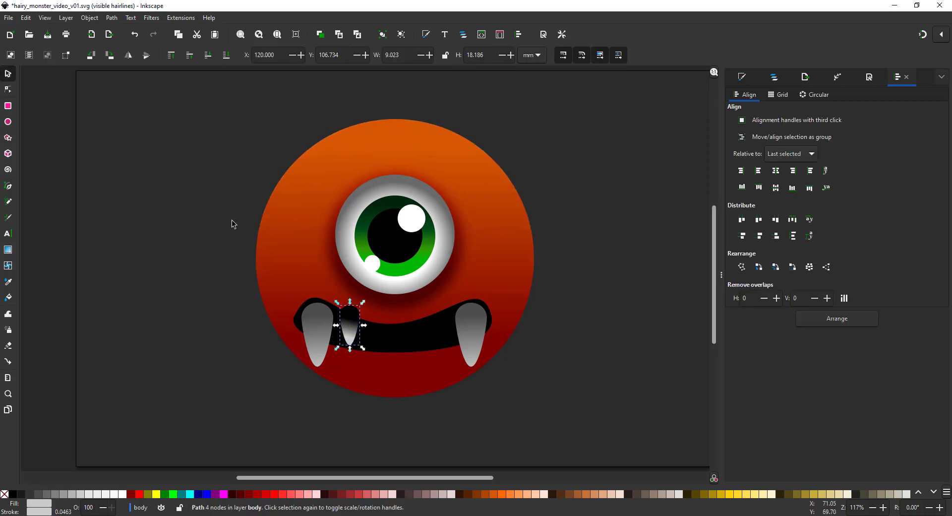
Duplicate the small tooth onto the other side of the mouth and cut both small teeth.
key("ctrl+d")
left_click_drag(359, 310, 433, 312)
left_click(347, 330, "shift")
key("ctrl+x")
Turn the mouth into a clip group and paste the two small teeth in place inside it.
left_click(373, 335)
right_click(381, 336)
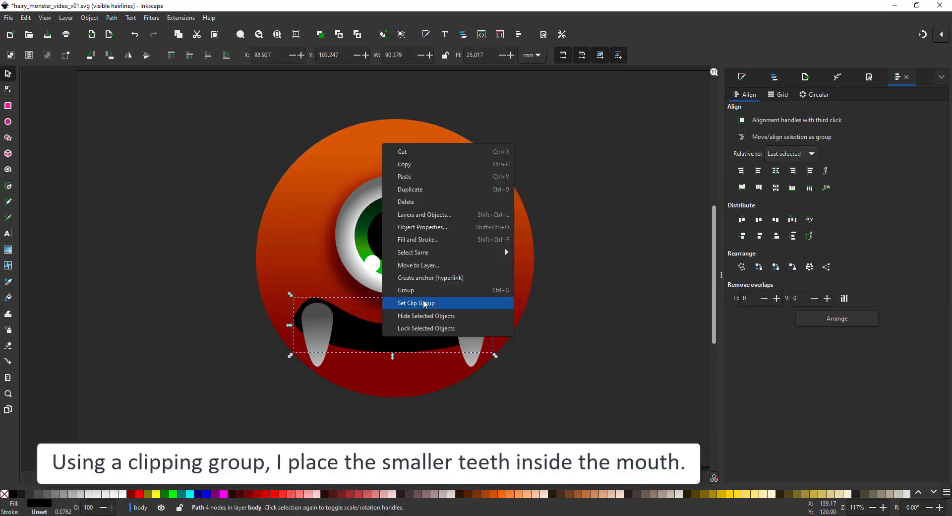
left_click(423, 301)
left_click(774, 77)
left_click(775, 158)
key("ctrl+alt+v")
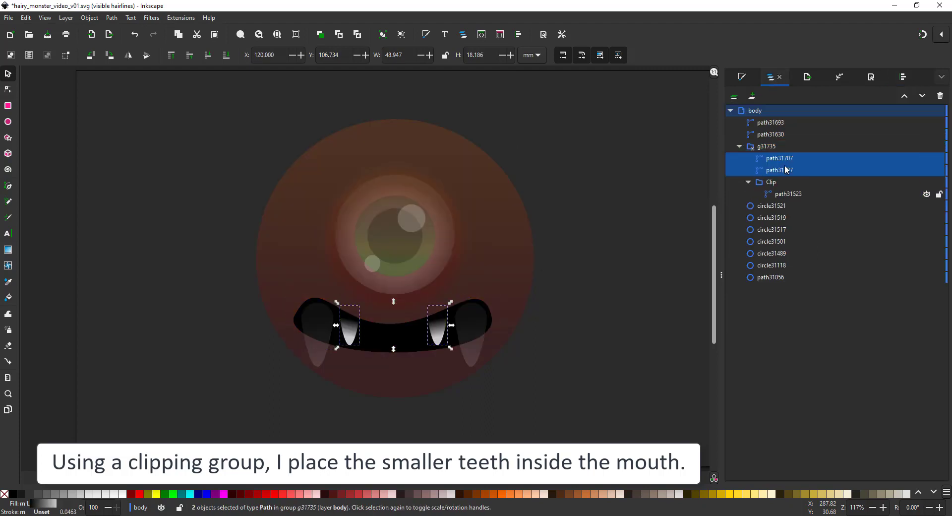
left_click(577, 243)
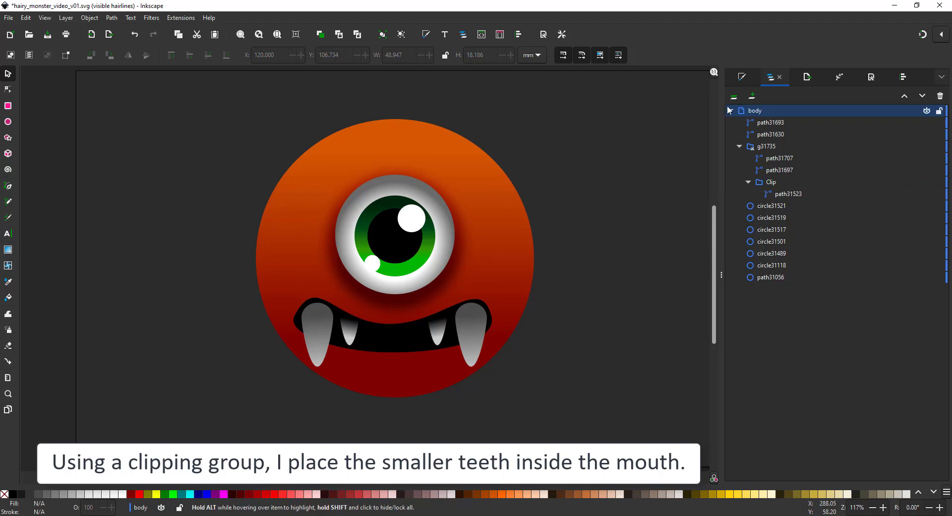
Add a new layer named "shading" above the body layer.
left_click(753, 97)
type("shading")
key("Return")
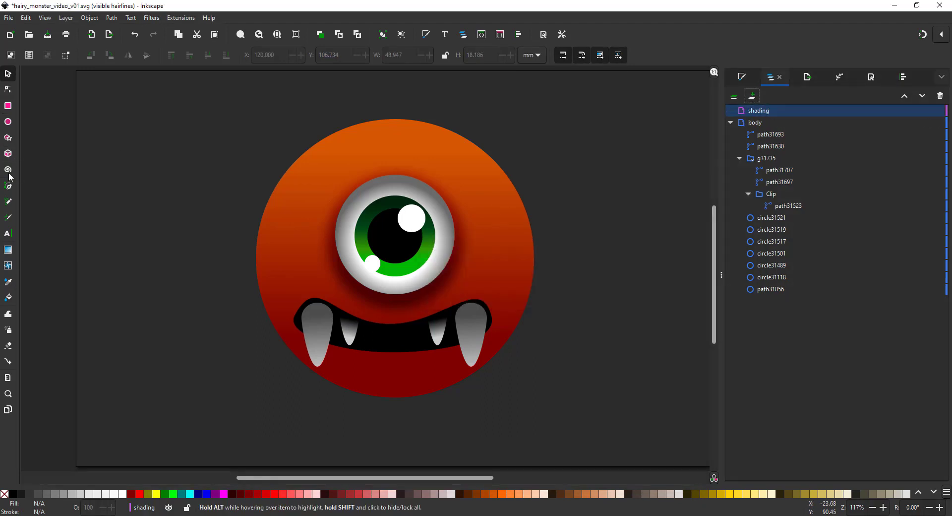
Draw a yellow (ffdd55) ellipse about 80 × 18 mm across the forehead, with Overlay blend mode and blur of about 26.6%.
left_click(8, 121)
left_click_drag(305, 133, 480, 172)
left_click(746, 494)
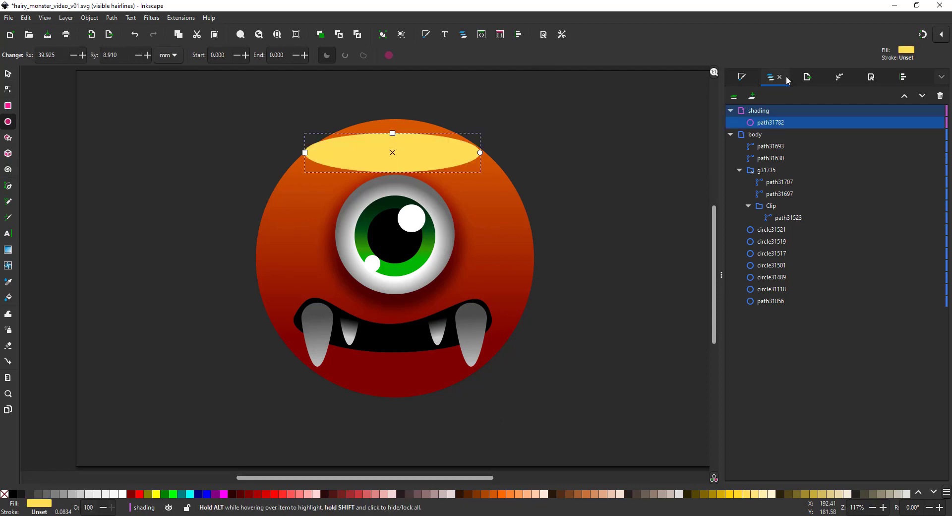
left_click(742, 77)
left_click(921, 435)
left_click(904, 467)
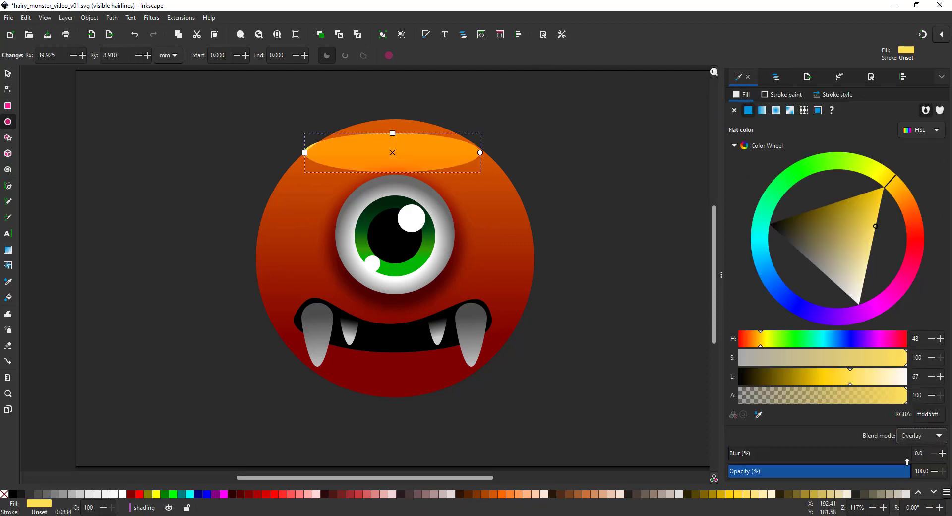
left_click(776, 456)
Convert the forehead highlight to a path, bend it into an arc about 85 × 25 mm, and fit it under the body's top rim.
left_click(116, 20)
left_click(119, 31)
key("s")
left_click_drag(492, 153, 435, 158)
left_click_drag(376, 152, 394, 127)
left_click(8, 90)
left_click_drag(393, 165, 393, 144)
key("s")
left_click_drag(466, 120, 491, 104)
left_click_drag(424, 157, 425, 164)
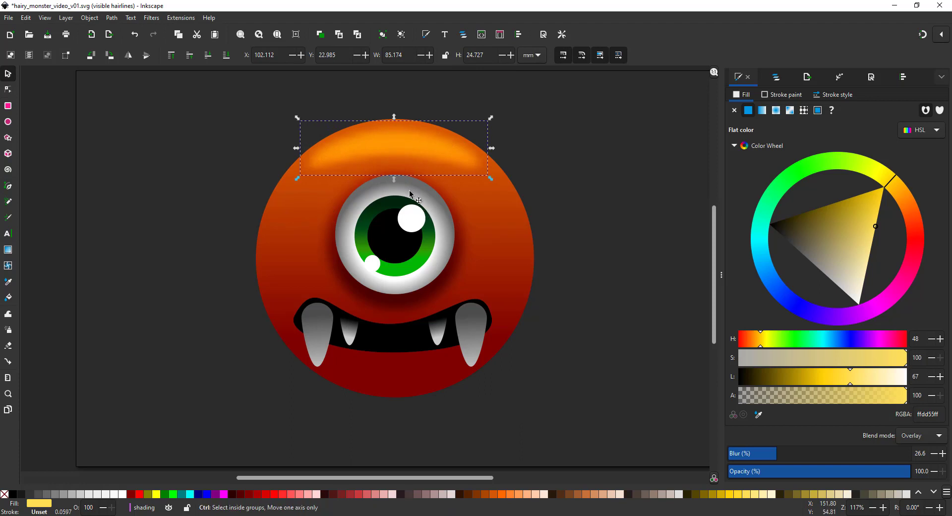
Duplicate the forehead highlight and centre a smaller copy over the original.
key("ctrl+d")
left_click_drag(490, 118, 458, 128)
left_click_drag(391, 170, 390, 159)
Duplicate the large forehead highlight, rotate the copy upright, and place it along the body's left edge.
left_click(445, 159)
key("ctrl+d")
left_click_drag(453, 158, 422, 233)
left_click_drag(460, 197, 332, 129)
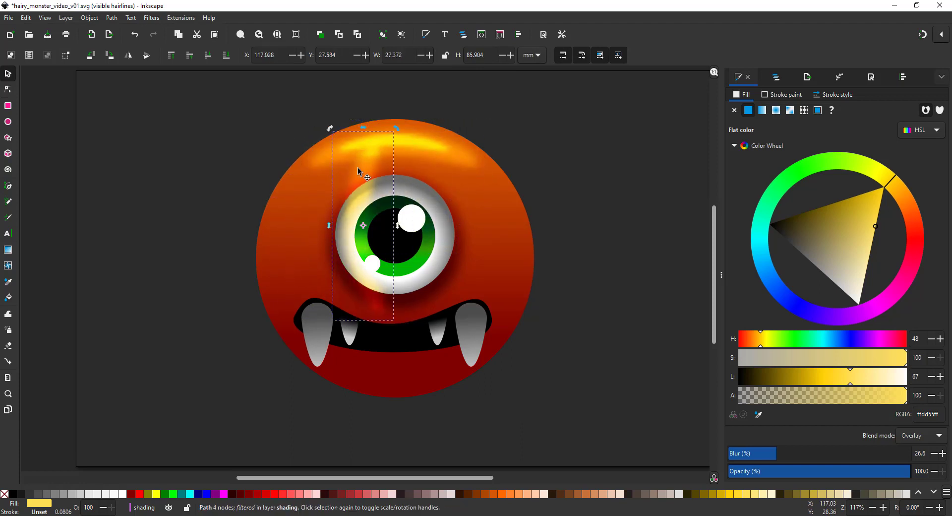
left_click_drag(363, 176, 283, 215)
Curve the left highlight's inner edge outward to make it narrower along the body's rim.
key("n")
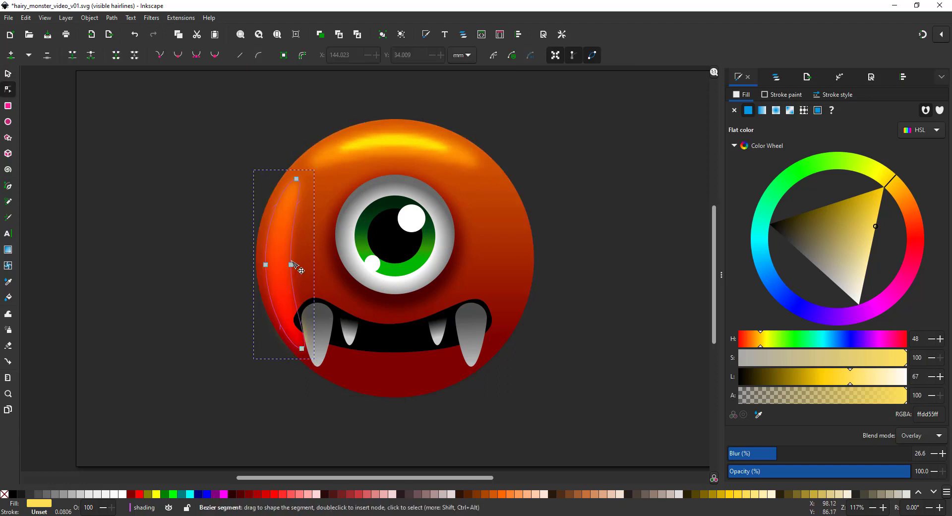
left_click_drag(292, 266, 281, 266)
left_click(9, 74)
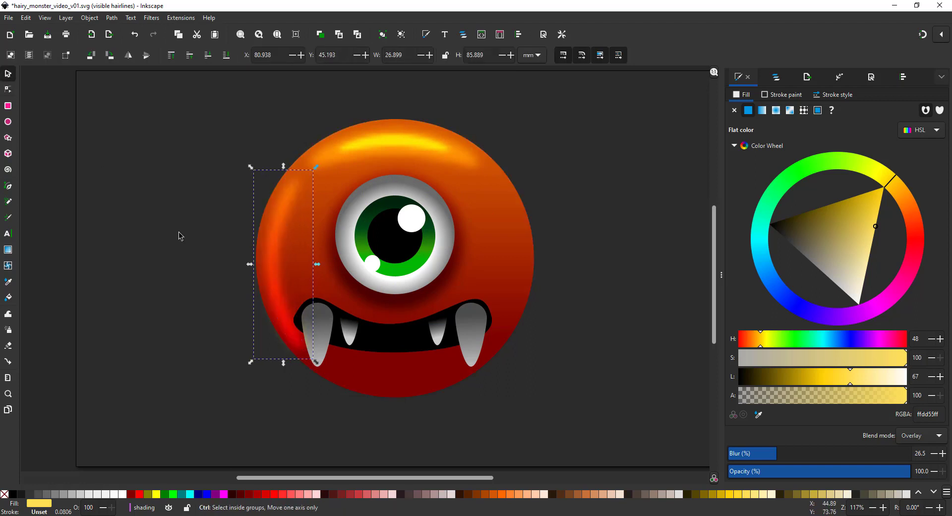
Place a mirrored copy of the left highlight along the body's right edge and a rotated copy below the mouth.
left_click_drag(291, 223, 515, 240)
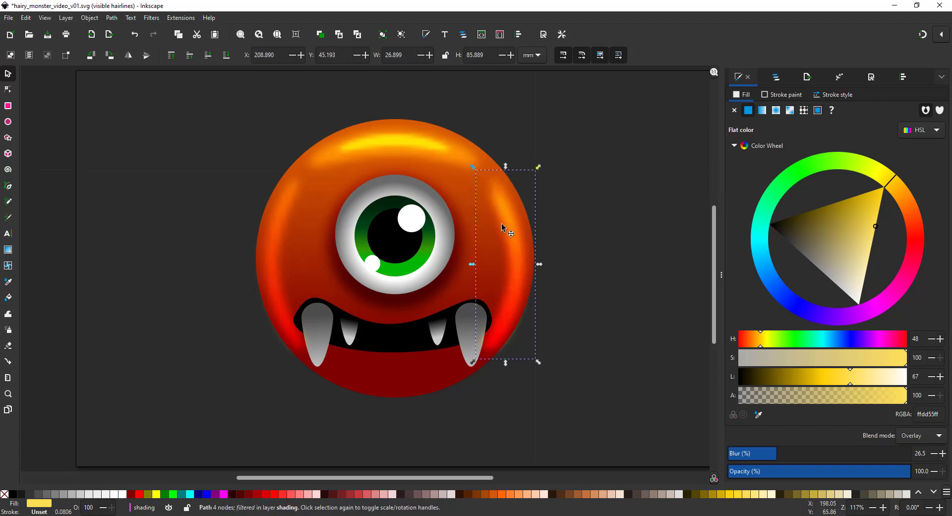
left_click_drag(499, 228, 404, 324)
left_click_drag(433, 279, 486, 391)
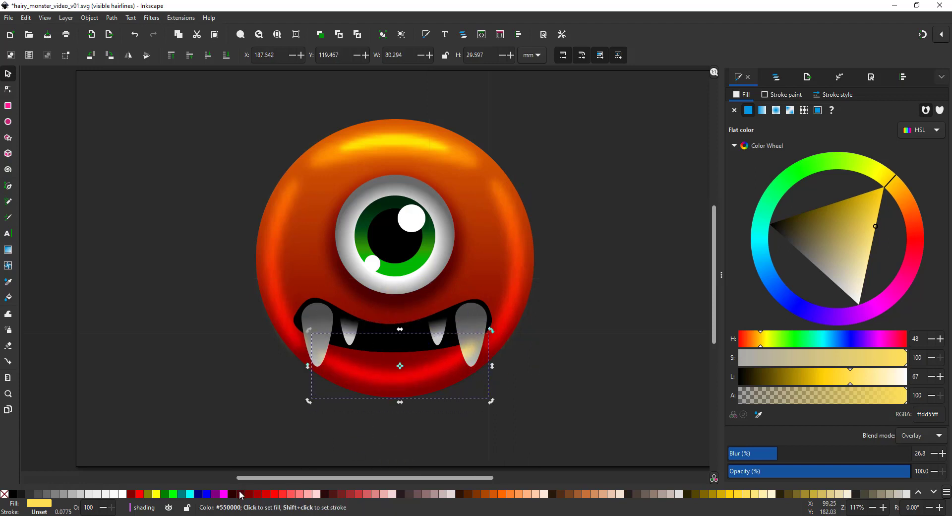
Recolour the highlight copy below the mouth to 2b0000 and reshape it into a narrower shadow under the lower lip.
left_click(433, 350)
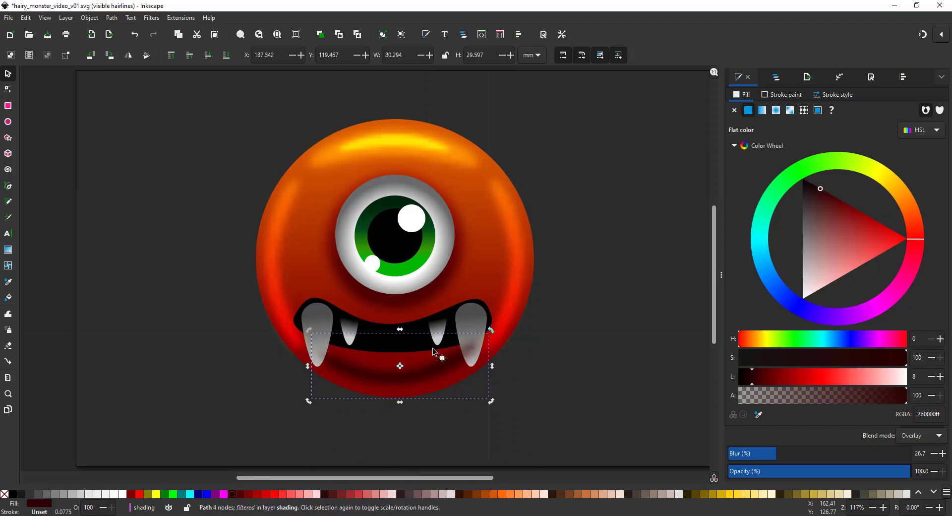
left_click(453, 374)
mouse_move(484, 367)
left_mouse_down()
mouse_move(420, 377)
mouse_move(399, 361)
left_mouse_up()
key("ctrl+z")
key("n")
left_click_drag(457, 347, 452, 359)
left_click_drag(342, 356, 346, 360)
left_click(8, 74)
mouse_move(408, 367)
left_mouse_down()
mouse_move(403, 383)
mouse_move(460, 361)
left_mouse_up()
Turn the upper shape under the lower lip into a red (ff0000) highlight with 61.7% opacity, about 16.6 mm high.
left_click(823, 472)
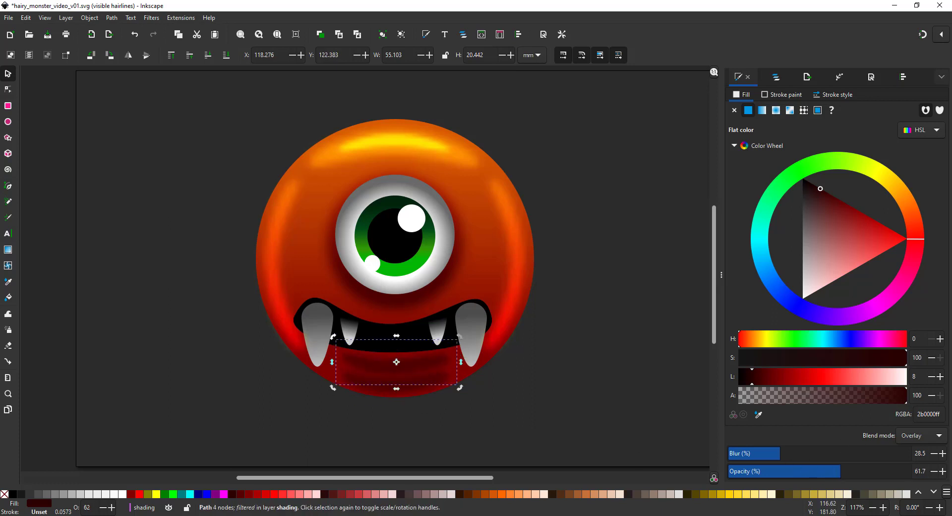
left_click(276, 495)
left_click_drag(397, 388, 397, 381)
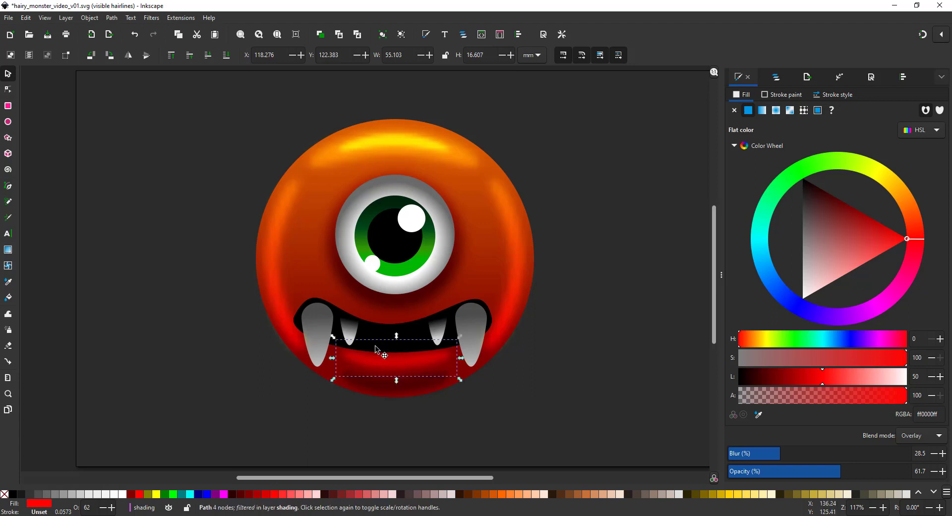
Draw a white ellipse about 9 mm wide and 10 mm high on the left large fang.
left_click(8, 121)
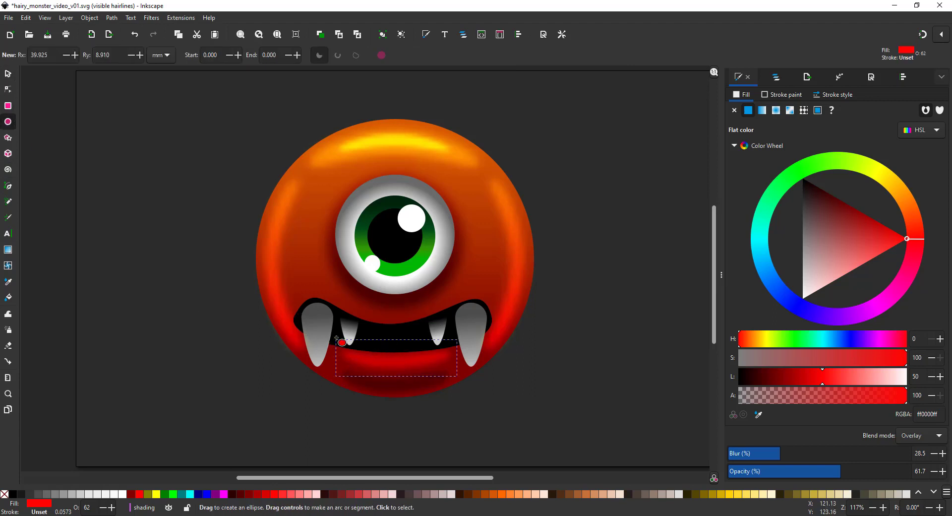
left_click_drag(309, 319, 328, 340)
left_click(123, 493)
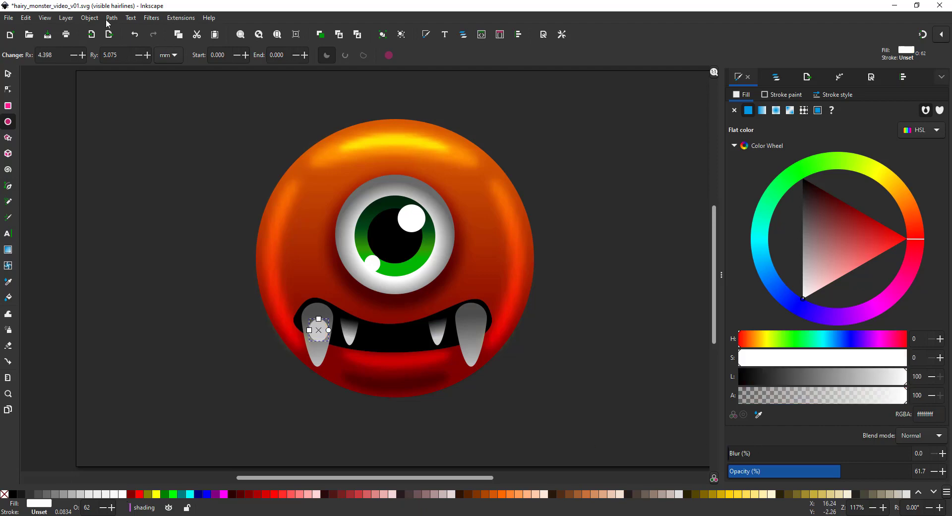
Convert the fang's ellipse to a path and pull its lowest node down towards the fang tip.
left_click(92, 18)
left_click(115, 17)
left_click(115, 17)
left_click(119, 28)
key("n")
left_click_drag(319, 340, 320, 362)
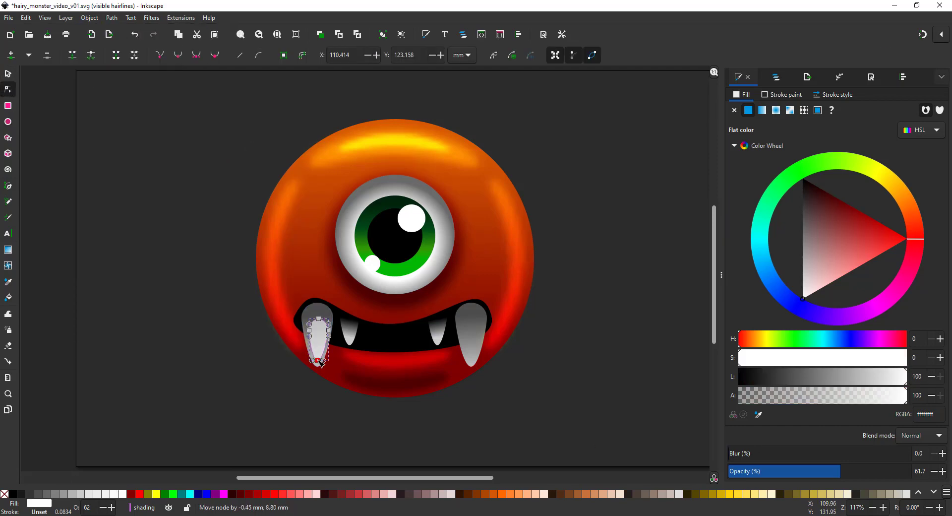
Set the fang highlight to 100% opacity and 30.8% blur, and place a copy on the right large fang.
left_click_drag(842, 471, 914, 471)
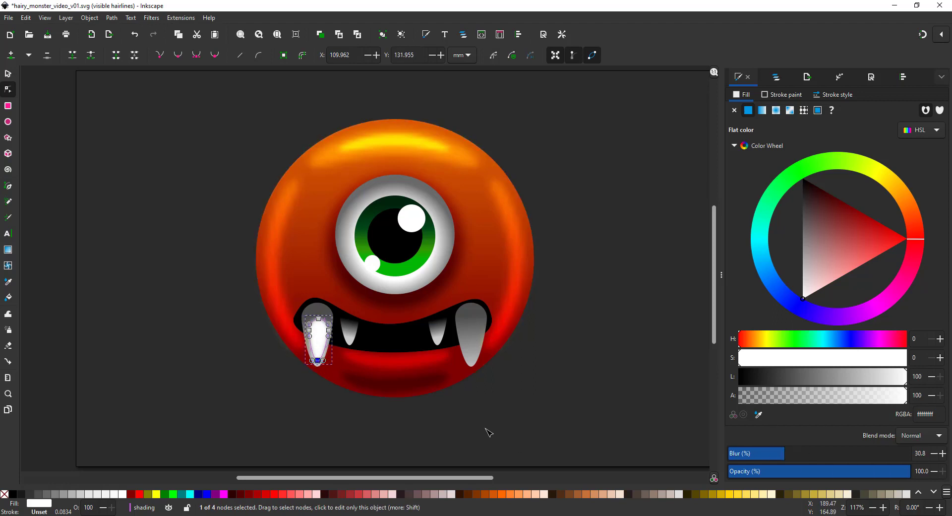
key("s")
left_click_drag(318, 315, 479, 337)
left_click(616, 380)
Add a layer named hair_front above the shading layer.
left_click(773, 76)
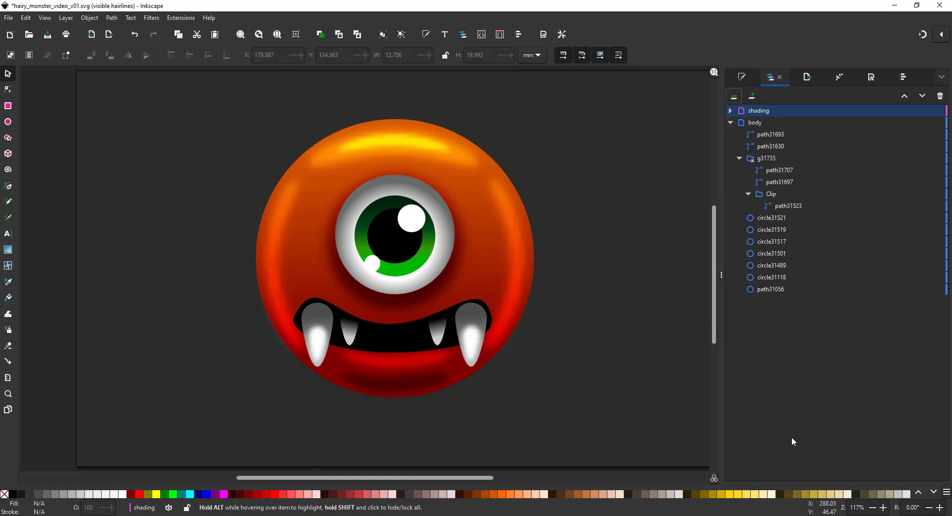
left_click(752, 98)
type("hair_front")
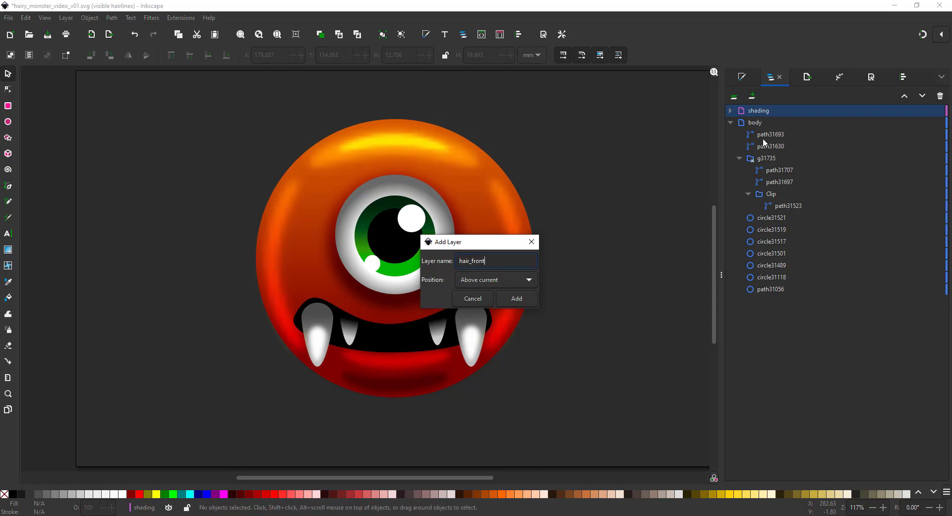
key("Return")
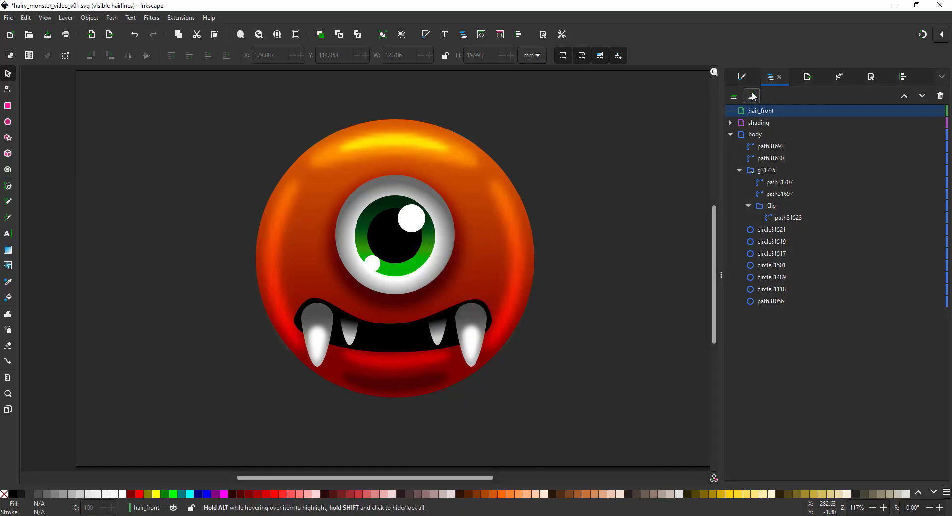
Add a layer named hair_behind and place it below the body layer.
left_click(752, 96)
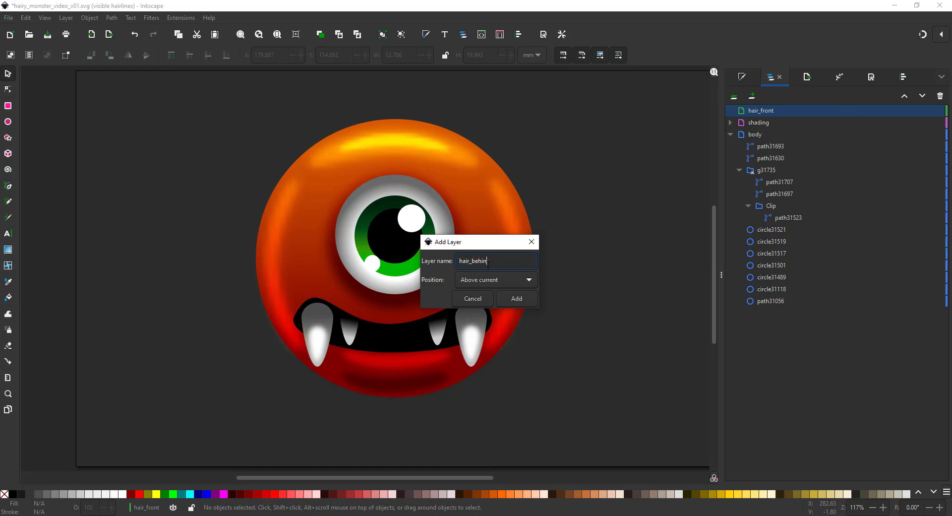
left_click(530, 276)
left_click(502, 305)
left_click(922, 95)
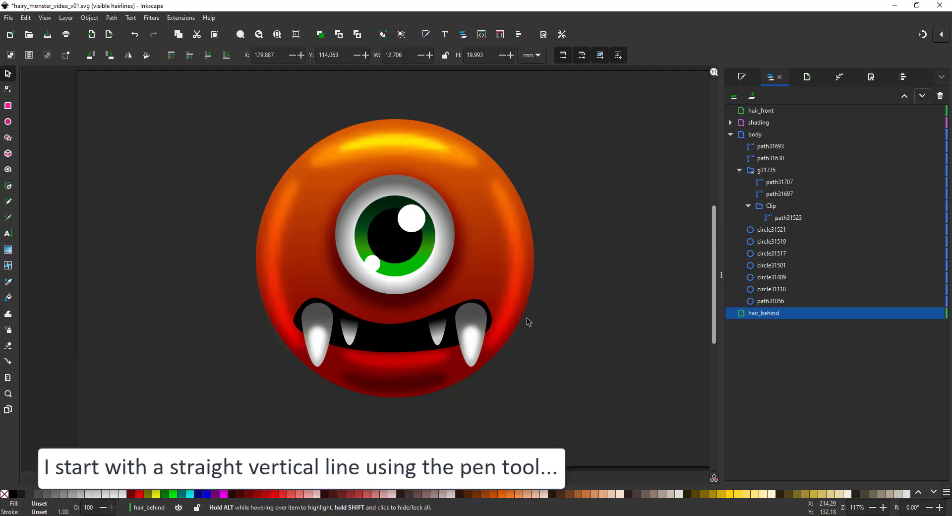
Draw a straight vertical line beside the monster's left side and apply a Power stroke path effect to it.
left_click(8, 186)
left_click(117, 114)
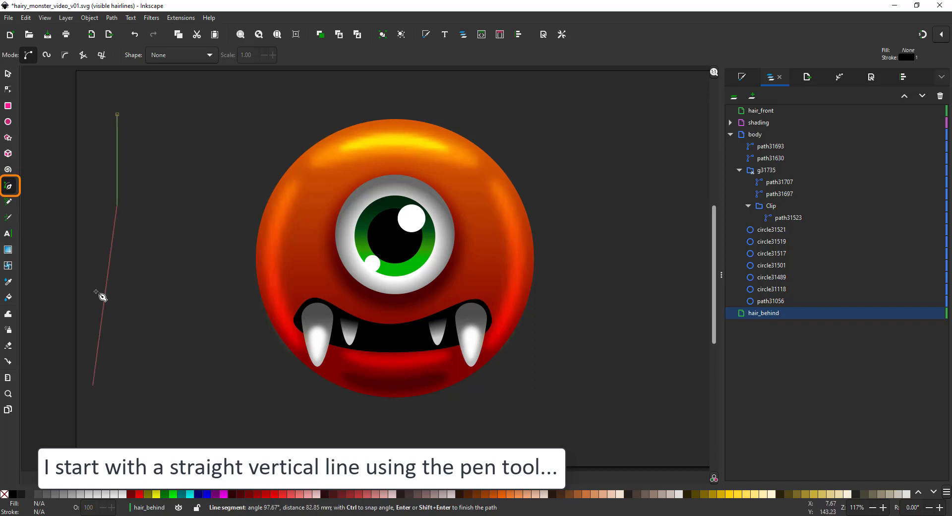
left_click(8, 89)
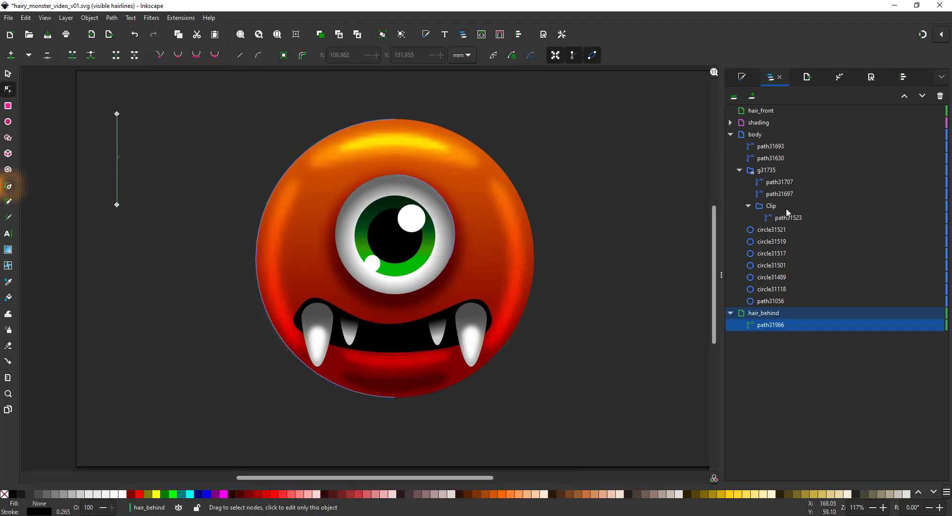
left_click(841, 76)
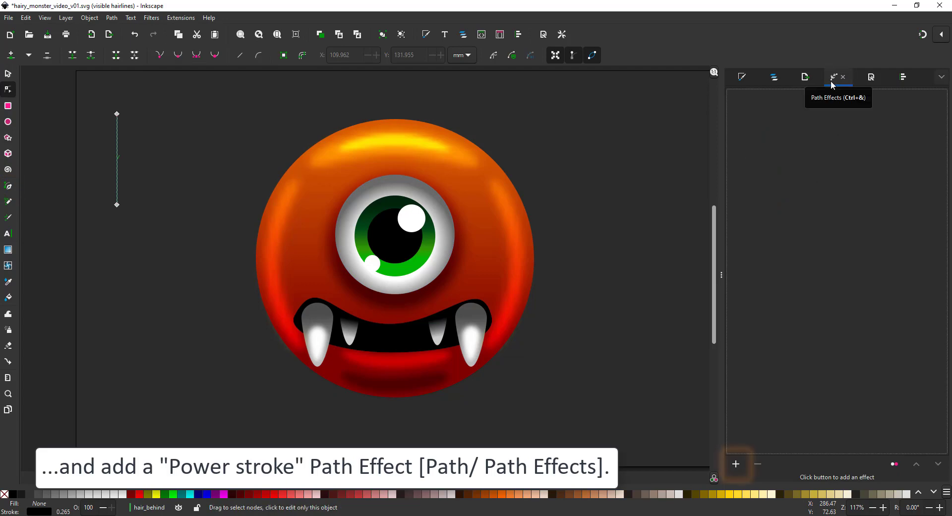
left_click(736, 465)
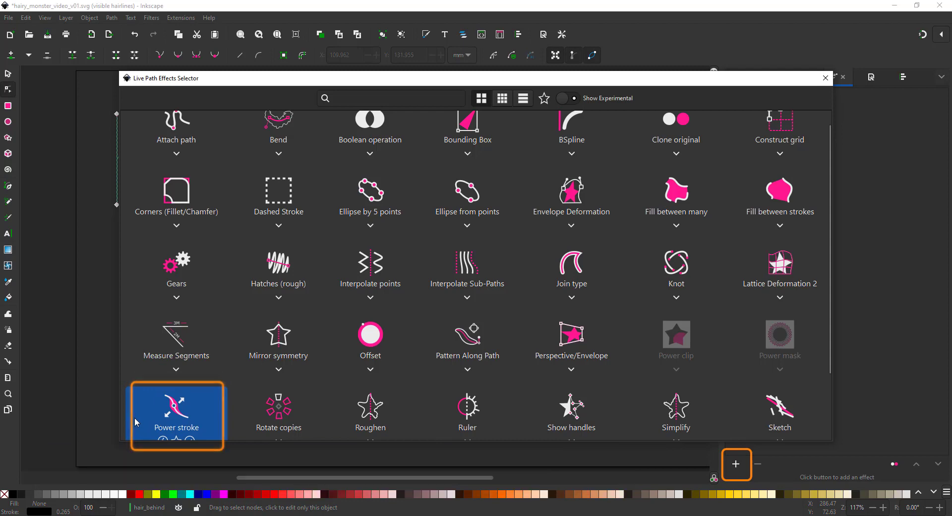
left_click(144, 412)
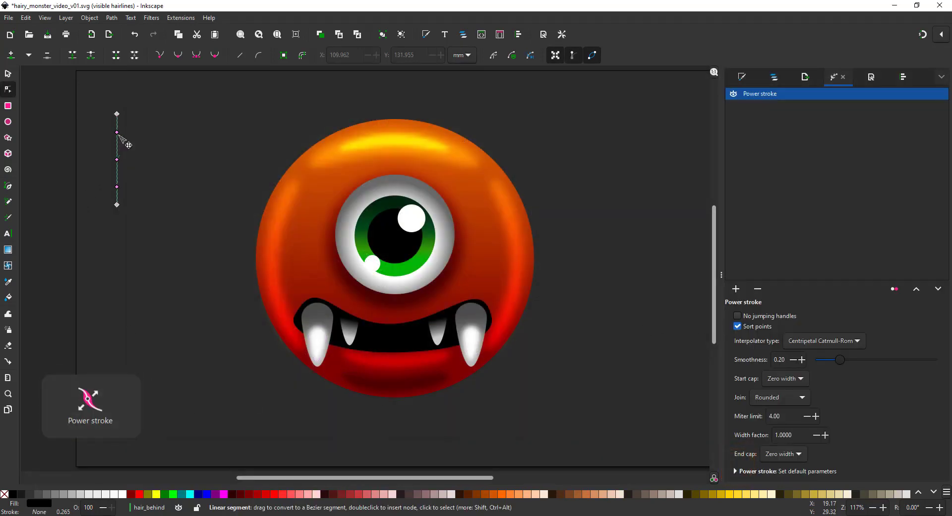
Adjust the power stroke widths into a strand with a pointed tip, and extend the line's lower end to lengthen it.
left_click_drag(117, 133, 122, 134)
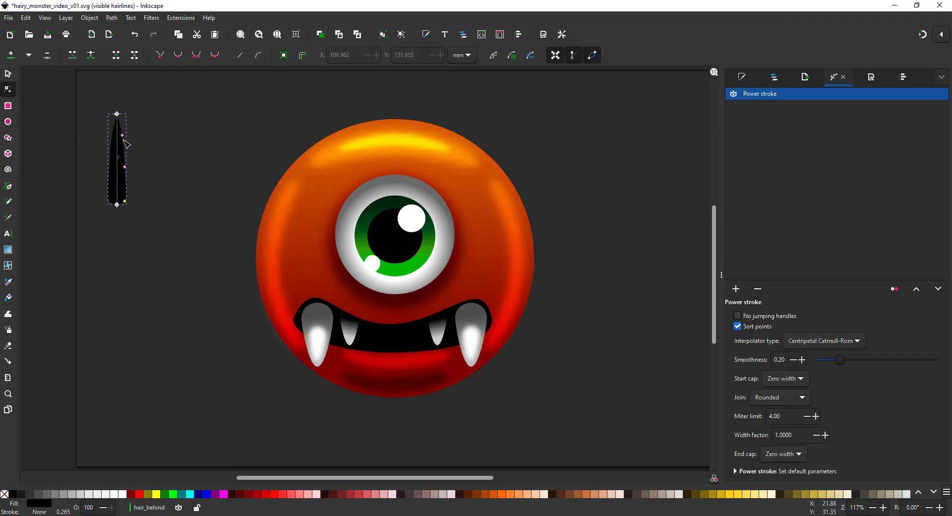
left_click_drag(123, 136, 119, 138)
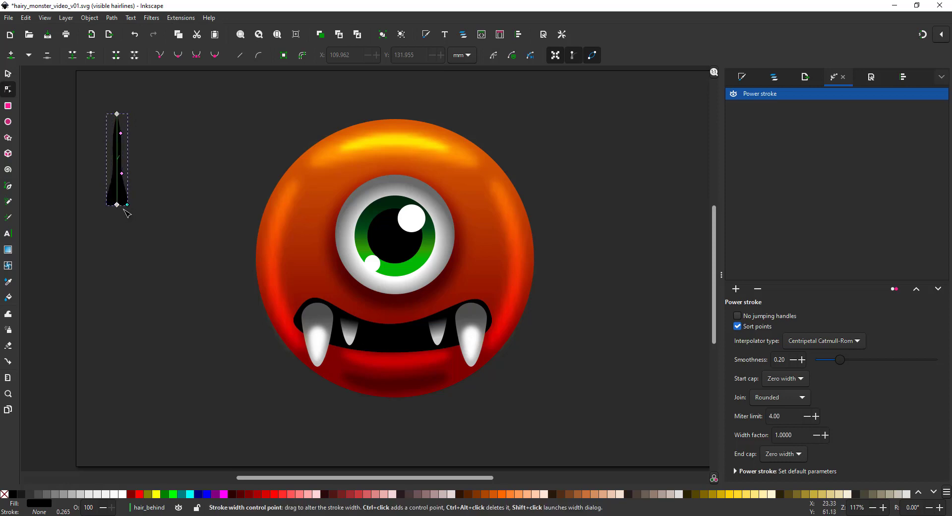
mouse_move(122, 206)
left_mouse_down()
mouse_move(114, 218)
mouse_move(120, 343)
left_mouse_up()
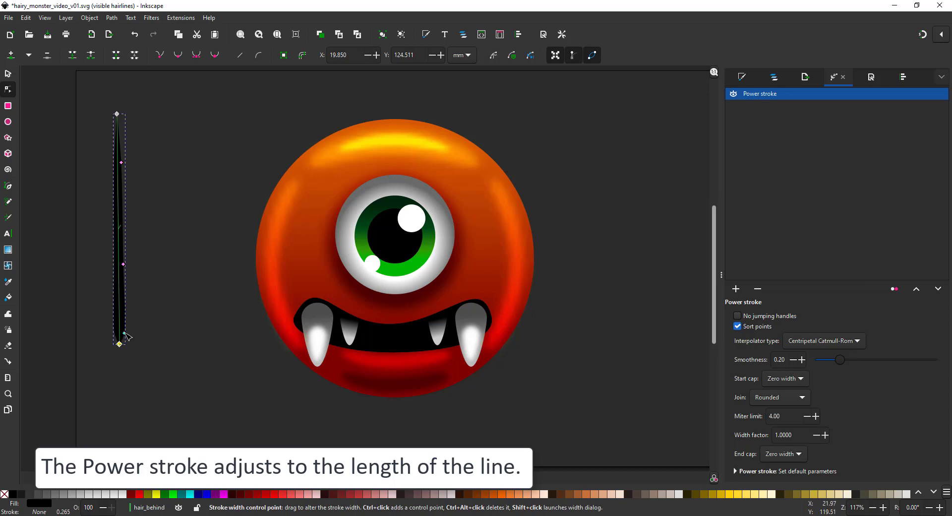
left_click(8, 73)
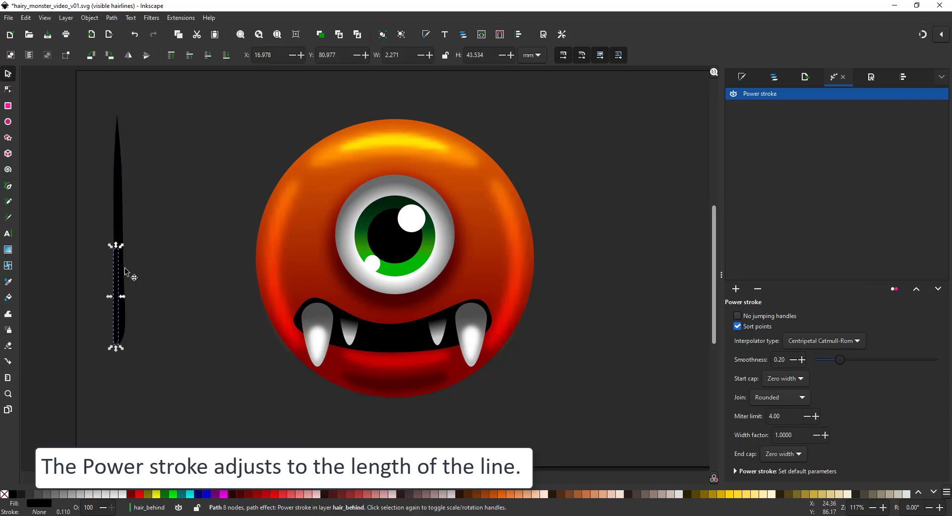
Place the small strand copy beside the long black one and fill it with orange sampled from the top of the body.
left_click_drag(123, 268, 184, 141)
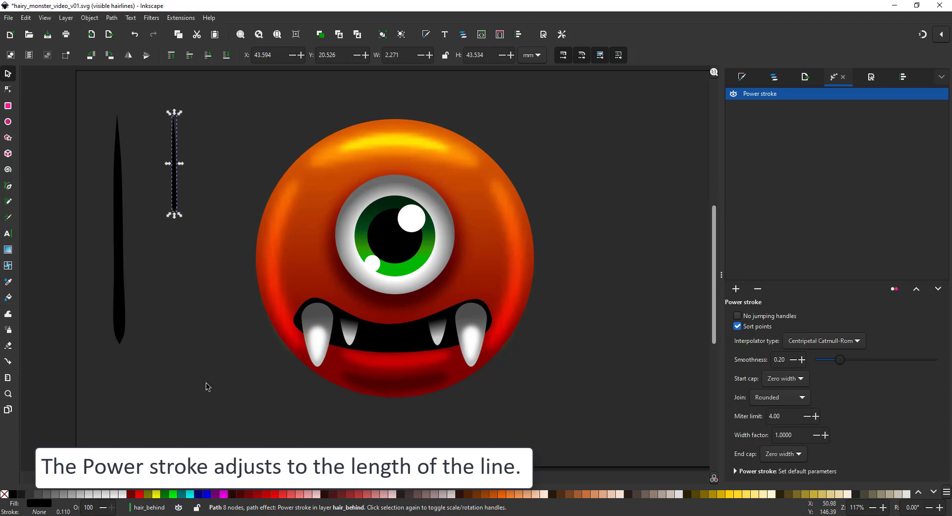
key("d")
left_click(354, 130)
left_click(6, 90)
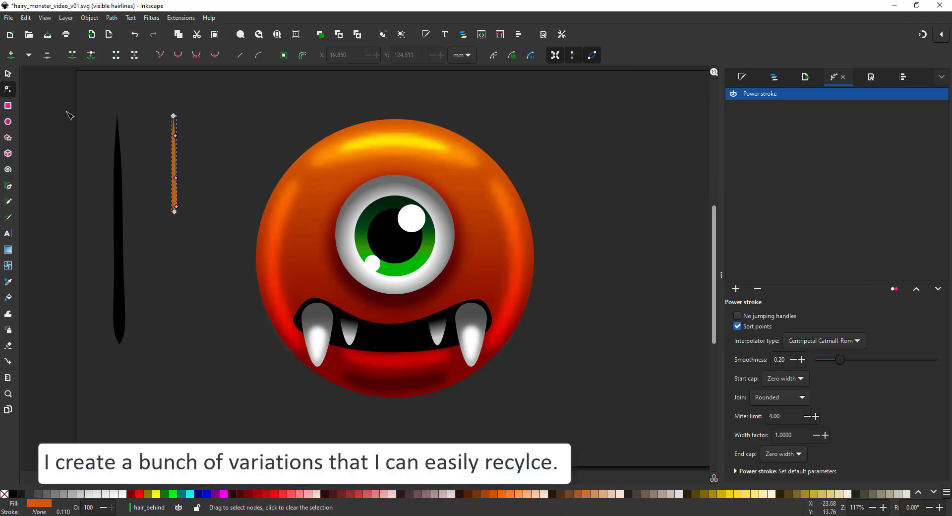
Make copies of the orange strand and bend them into differently curved and hooked hairs.
key("d")
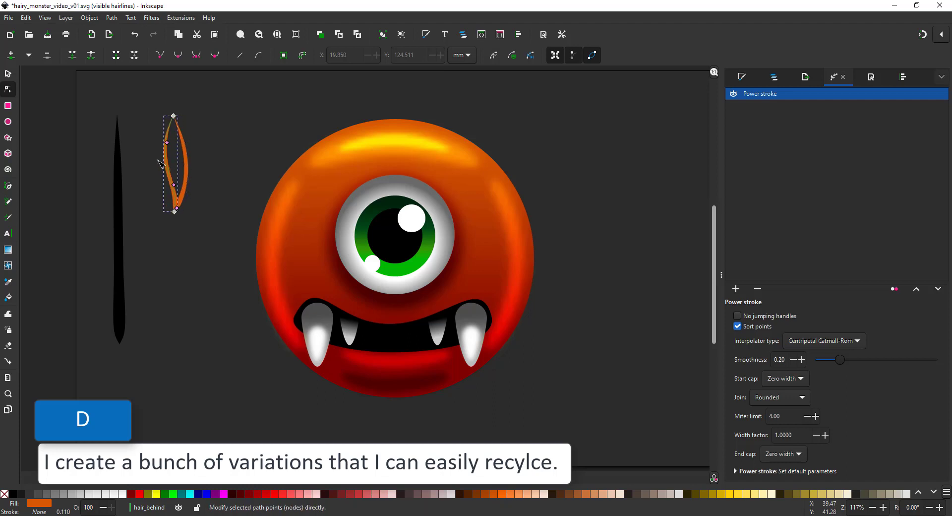
key("s")
left_click_drag(161, 167, 253, 180)
key("n")
key("s")
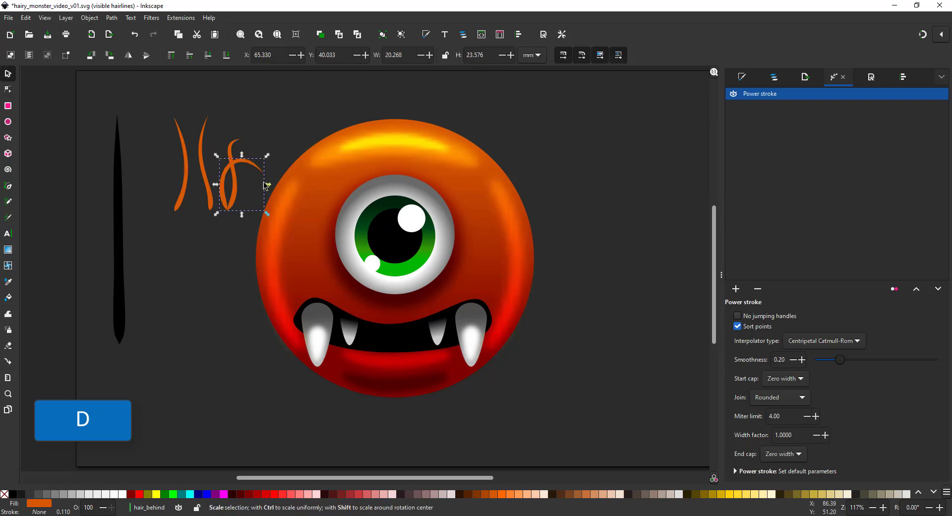
Add more bent strand variations among and beside the first hairs to complete an orange tuft.
key("n")
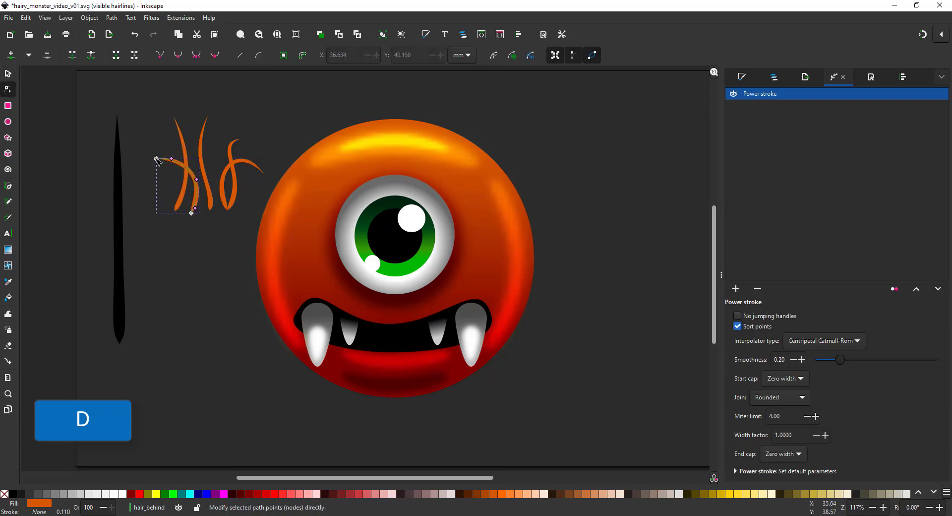
key("d")
key("n")
key("s")
left_click_drag(186, 179, 156, 177)
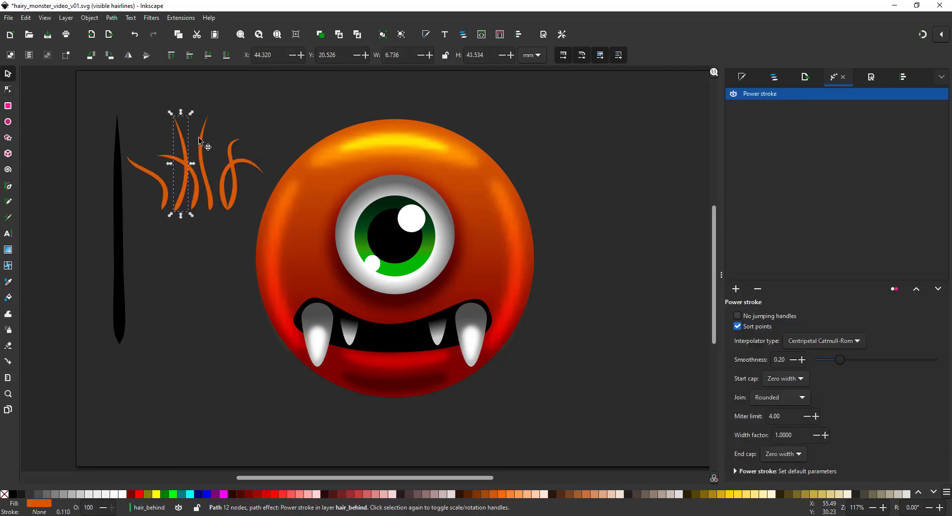
left_click(200, 142)
key("n")
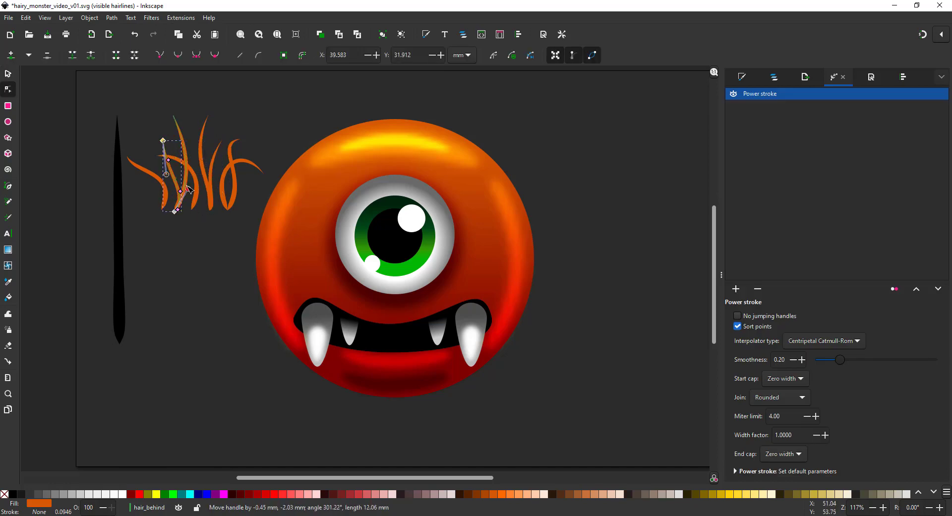
key("s")
Move the orange tuft to the right of the monster and place a copy below it, recoloured with orange-red sampled from the body.
left_click(67, 99)
left_click_drag(64, 94, 289, 220)
left_click_drag(238, 181, 650, 155)
left_click_drag(608, 83, 608, 101)
key("ctrl+d")
left_click_drag(627, 152, 644, 370)
key("d")
left_click(431, 187)
key("s")
Add two darker red tufts sampled from the lower body, and place a duplicate set of tufts on the monster's left.
key("ctrl+d")
key("d")
left_click(459, 375)
key("s")
key("ctrl+d")
left_click_drag(614, 339, 645, 306)
key("ctrl+d")
left_click_drag(645, 306, 199, 326)
Move the strands of the left orange tuft onto the top of the monster's head and spread them out.
left_click_drag(102, 85, 262, 186)
left_click_drag(224, 145, 420, 101)
left_click(330, 100)
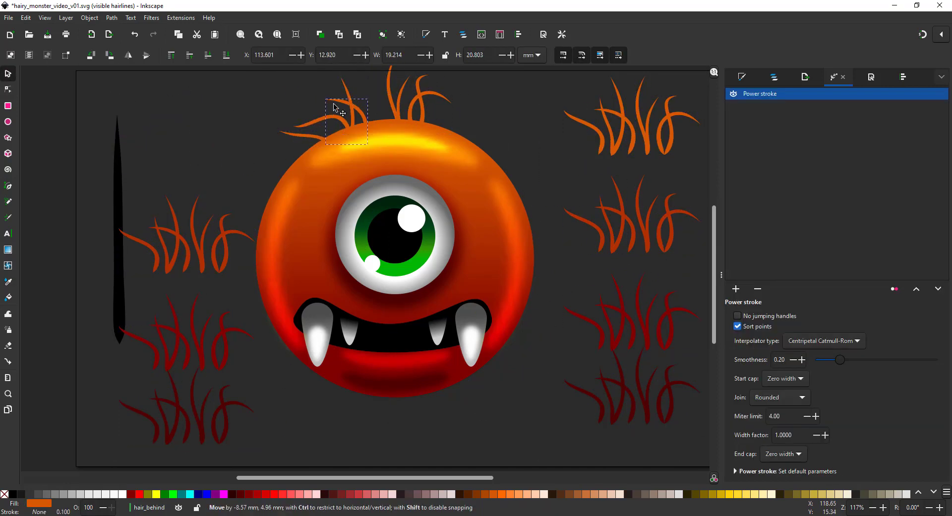
left_click_drag(308, 113, 375, 102)
Place a mirrored copy of the head's left strands on its right side and adjust individual strands near the crown.
left_click_drag(260, 158, 422, 75)
key("ctrl+d")
key("h")
left_click_drag(343, 117, 459, 142)
left_click(397, 99)
key("n")
left_click(439, 101)
key("s")
Duplicate a crown strand, mirror it horizontally, and place the copy slightly right of the head's centre.
left_click(379, 96)
key("ctrl+d")
key("h")
left_click_drag(390, 99, 429, 93)
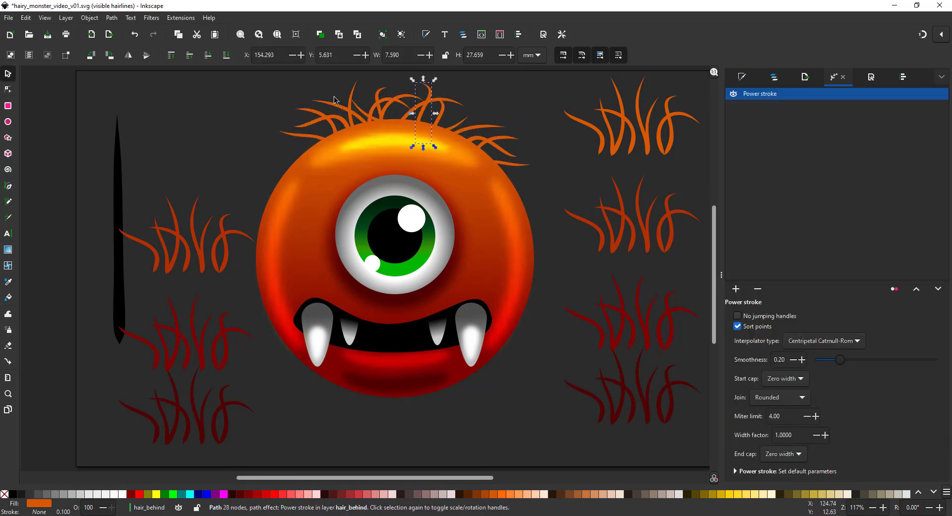
Lock the shading layer and collapse the shading and body layers in the layer list.
left_click(300, 147)
left_click(300, 147, "alt")
left_click(774, 77)
left_click(758, 122)
left_click(931, 122)
left_click(730, 123)
left_click(730, 134)
Reposition and reshape the orange strands on the head's upper left edge.
left_click(294, 150)
left_click_drag(294, 150, 273, 162)
key("n")
key("s")
left_click_drag(332, 135, 339, 145)
Lock the body layer so only hair can be selected.
left_click(755, 134)
left_click(931, 135)
left_click(730, 134)
Extend the orange hair down the upper left edge and mirror copies onto the upper right, sampling the strand colour from the body.
left_click(276, 177)
left_click(299, 143)
left_click_drag(276, 177, 500, 164)
left_click(272, 177, "shift")
key("ctrl+d")
key("h")
key("d")
left_click(308, 176)
Move the left orange-red tuft to the body's left edge and distribute its strands along it.
left_click_drag(104, 188, 259, 283)
left_click_drag(206, 208, 266, 216)
left_click(229, 222)
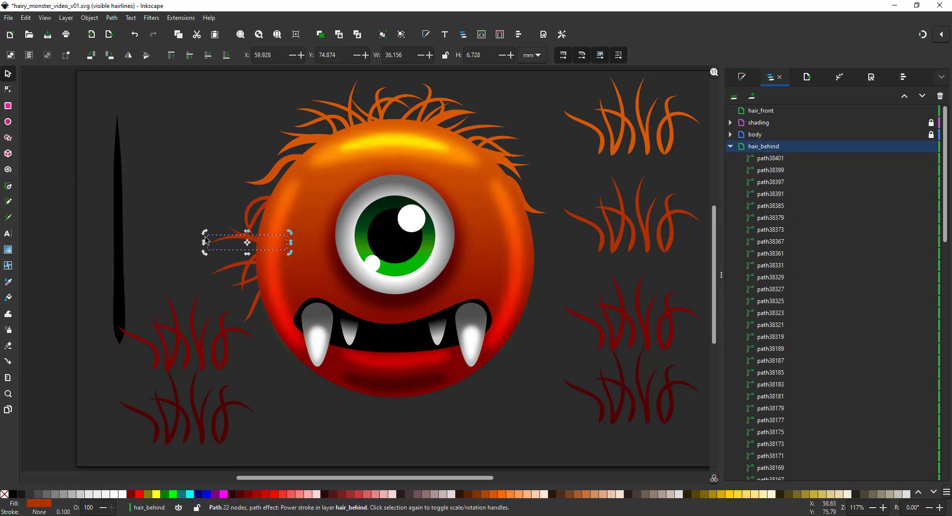
left_click_drag(255, 310, 256, 283)
Duplicate the left edge's orange-red strands, mirror them horizontally, and place them along the body's right edge.
left_click_drag(182, 151, 321, 315)
key("ctrl+d")
key("h")
left_click_drag(276, 277, 541, 298)
Duplicate the left red tuft and arrange its strands along the body's lower edge.
left_click_drag(78, 246, 281, 397)
key("ctrl+d")
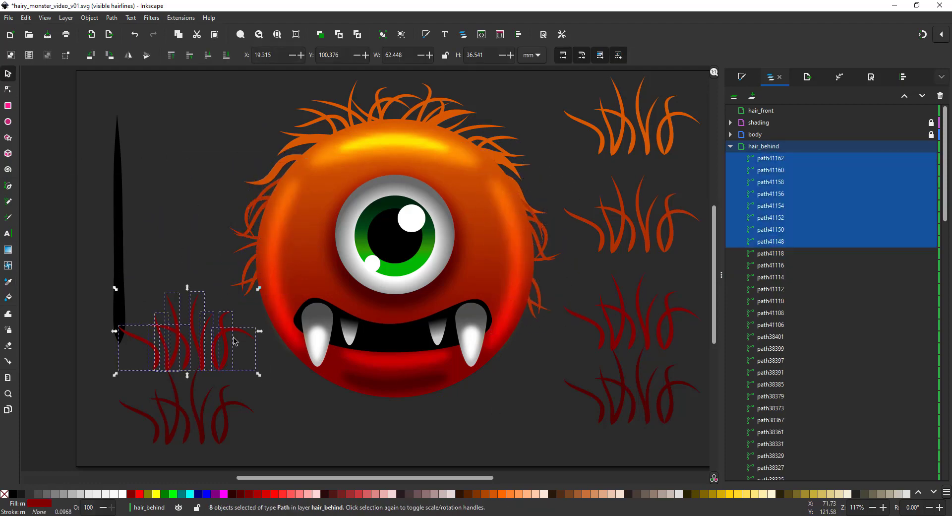
left_click_drag(519, 352, 520, 353)
left_click_drag(516, 377, 511, 347)
Duplicate a strand on the lower right edge, shift the copy, and recolour it with a sampled hair colour.
left_click(534, 298)
key("ctrl+d")
left_click_drag(537, 278, 540, 293)
key("d")
left_click(536, 286)
Flip the darkest tuft vertically and place it beneath the body, with copies along the lower right and mirrored on the lower left.
left_click_drag(94, 273, 277, 380)
left_click_drag(270, 461, 270, 462)
key("v")
left_click_drag(196, 426, 406, 405)
key("ctrl+d")
left_click_drag(495, 365, 506, 357)
key("ctrl+d")
key("h")
left_click_drag(494, 397, 339, 389)
left_click(226, 383)
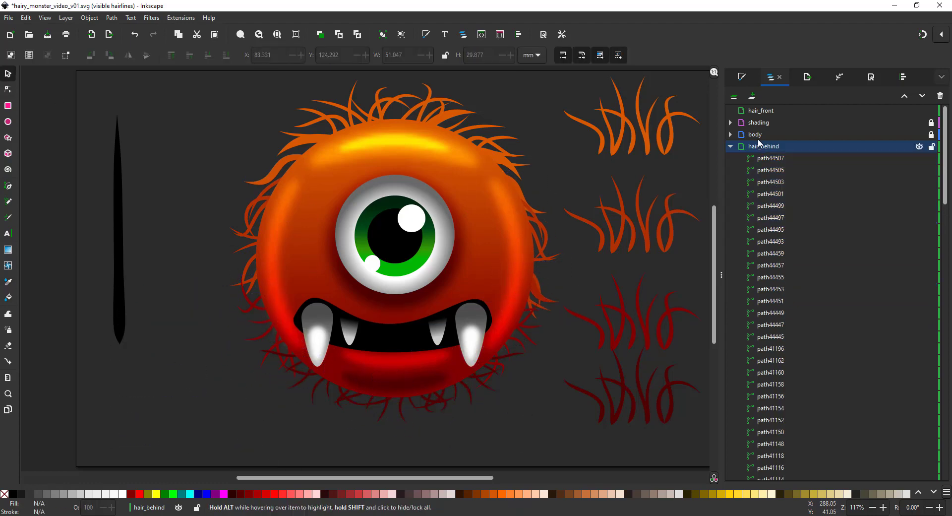
Remove the four spare tufts on the monster's right, lock the hair_behind layer, and make hair_front the current layer.
left_click(730, 146)
left_click(761, 110)
left_click_drag(562, 159, 707, 75)
left_click_drag(552, 77, 707, 434)
key("Delete")
left_click(895, 150)
left_click(761, 110)
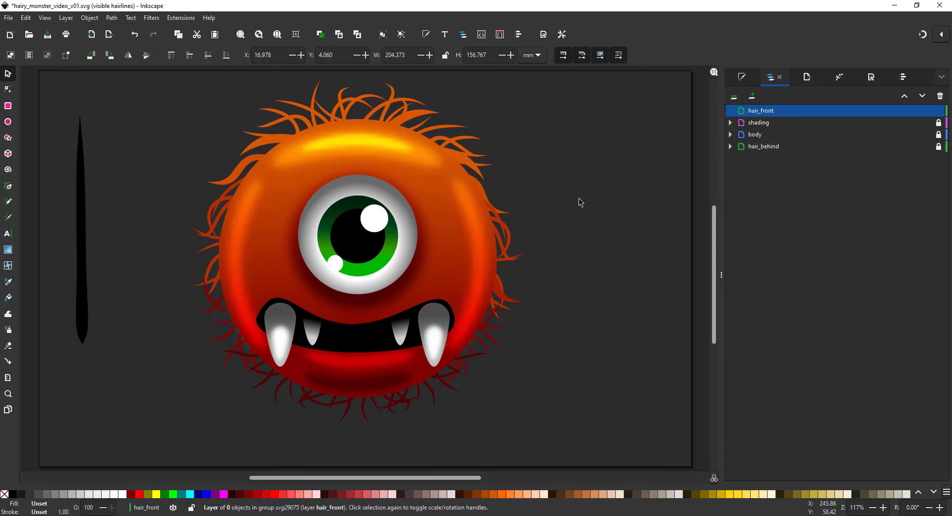
Duplicate the top right-hand tuft, place the copy left of the monster's top, and recolour it with a sampled yellow-orange highlight colour.
left_click_drag(674, 73, 521, 166)
key("ctrl+d")
key("d")
left_click_drag(578, 144, 165, 148)
left_click(351, 139)
key("g")
left_click(8, 73)
Fade the roots of the upper two tufts right of the monster with vertical linear gradients to 0% alpha.
left_click_drag(675, 73, 520, 164)
left_click(8, 250)
left_click_drag(602, 134, 602, 156)
left_click(8, 73)
left_click_drag(674, 170, 519, 262)
left_click(8, 249)
left_click_drag(602, 228, 602, 251)
Fade the roots of the third tuft right of the monster with a vertical linear gradient to 0% alpha.
left_click(8, 73)
left_click_drag(674, 267, 519, 359)
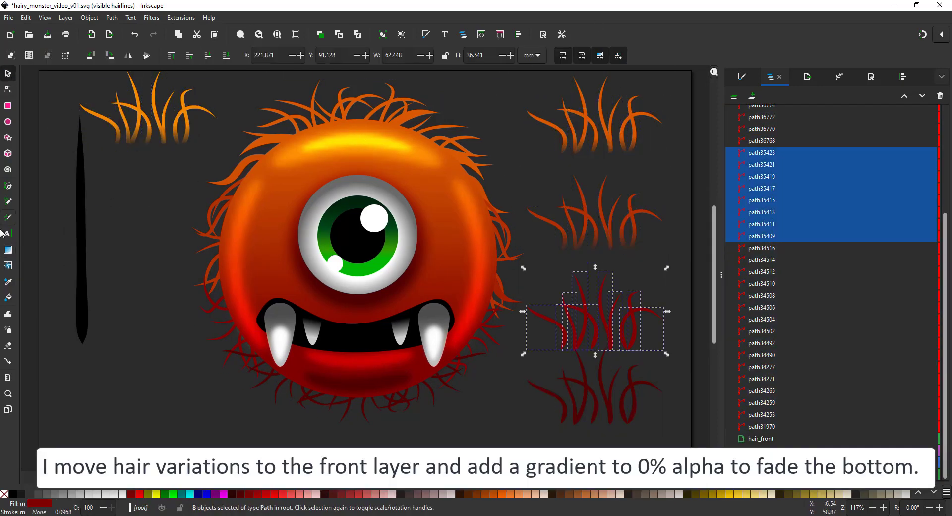
left_click(8, 249)
left_click_drag(602, 327, 601, 349)
Recolour the lowest tuft right of the monster a very dark red and fade its roots with a vertical gradient.
left_click(8, 73)
left_click_drag(674, 340, 520, 432)
left_click(8, 250)
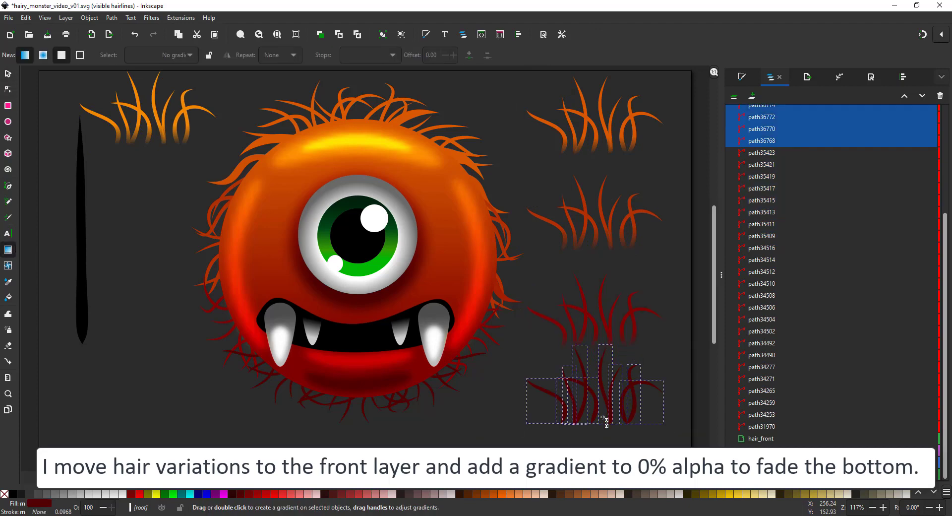
left_click(8, 74)
left_click(230, 494)
left_click_drag(601, 382, 601, 427)
left_click(8, 249)
Duplicate the third tuft, place the copy at the monster's lower left, and recolour it the brighter red aa0000.
left_click(8, 73)
left_click_drag(674, 268, 520, 353)
key("ctrl+d")
left_click_drag(639, 313, 169, 418)
left_click(257, 494)
left_click(8, 249)
Place vertically flipped strands of the second orange tuft on the monster's left cheek and spread them individually.
left_click(8, 74)
left_click_drag(675, 170, 519, 262)
left_click_drag(611, 234, 279, 261)
left_click(146, 55)
left_click(169, 258)
left_click_drag(223, 269, 236, 314)
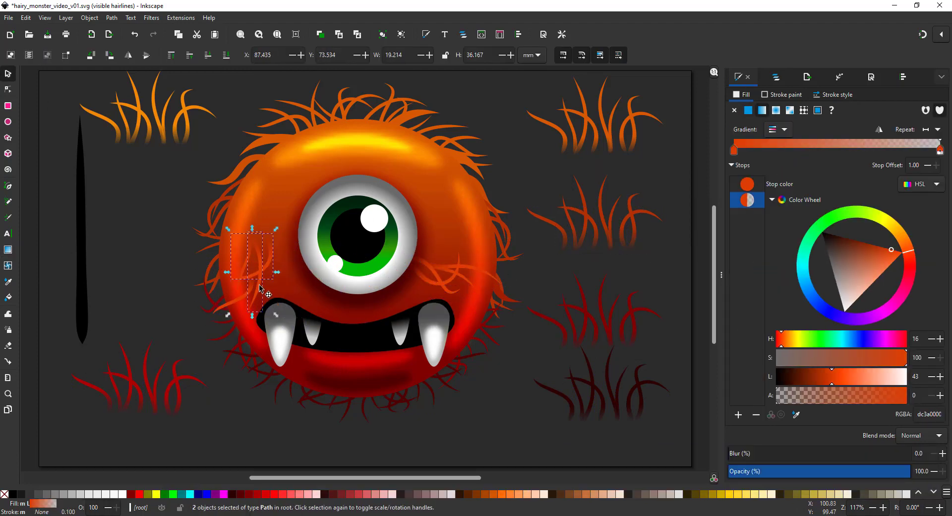
left_click_drag(276, 229, 293, 263)
Duplicate the left cheek strands, mirror them horizontally onto the right cheek, and adjust individual strands.
left_click_drag(143, 228, 528, 333)
key("ctrl+d")
key("h")
left_click_drag(507, 235, 512, 256)
key("Escape")
left_click_drag(255, 273, 280, 286)
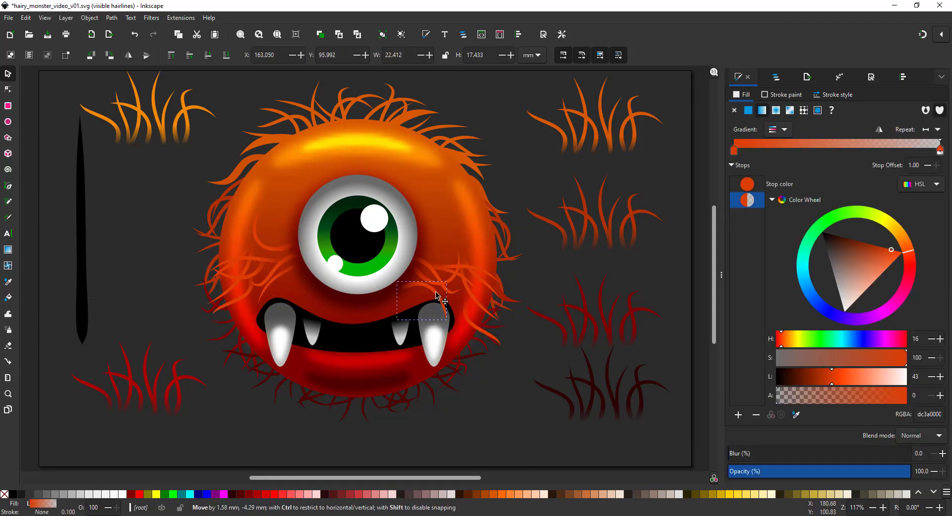
left_click_drag(437, 292, 436, 296)
Place a copy of the lower-left red tuft along the upper lip so its strands hang over the mouth.
left_click_drag(54, 448, 221, 329)
left_click_drag(119, 296, 119, 290)
left_click_drag(124, 317, 354, 318)
key("Delete")
left_click_drag(54, 448, 221, 329)
key("ctrl+d")
left_click_drag(140, 418, 129, 292)
left_click_drag(129, 329, 364, 329)
Duplicate half of the upper lip strands, mirror them horizontally, and fit the copies along the lip.
left_click_drag(440, 342, 364, 316)
key("ctrl+d")
key("h")
left_click_drag(399, 287, 397, 297)
Reposition, rotate and resize individual red strands along the upper lip.
key("z")
left_click_drag(239, 248, 465, 368)
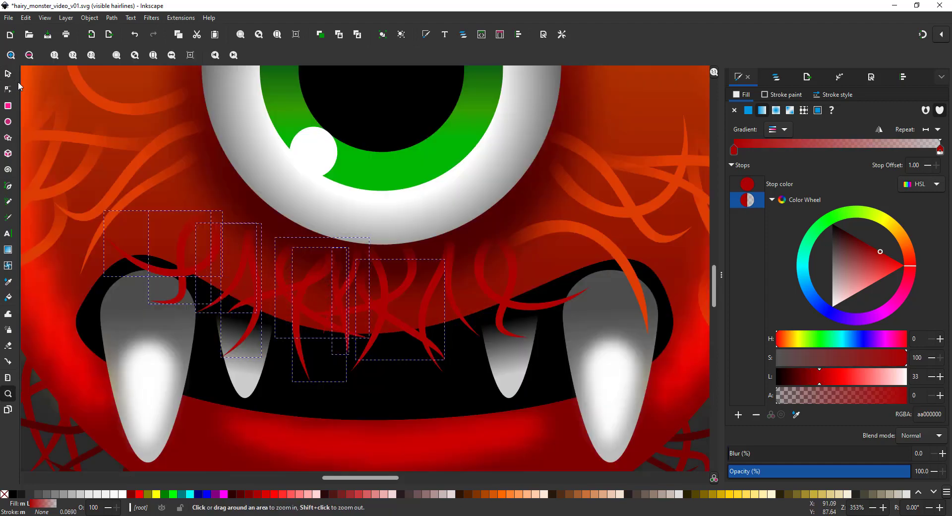
double_click(244, 272)
left_click(471, 297)
double_click(516, 304)
left_click_drag(480, 281, 566, 238)
left_click_drag(522, 335, 504, 321)
left_click(512, 279)
left_click(426, 338)
left_click_drag(444, 359, 405, 361)
left_click(300, 345)
left_click_drag(308, 379, 297, 345)
Shift the gradient hue of the orange cheek strands beside the mouth towards yellow-orange.
left_click(595, 233)
mouse_move(782, 339)
left_mouse_down()
mouse_move(773, 339)
mouse_move(787, 339)
left_mouse_up()
key("s")
left_click(733, 150)
left_click(123, 202)
left_click(47, 248)
left_click(662, 239)
key("Escape")
key("5")
Move the bright yellow-orange tuft onto the forehead highlight and add a horizontally mirrored duplicate.
left_click_drag(58, 161, 233, 67)
left_click_drag(199, 107, 338, 129)
key("ctrl+d")
key("h")
Rotate the top right-hand orange tuft and its duplicate and place them on both sides of the body beside the eye.
scroll(529, 163, "up", 1)
left_click_drag(514, 193, 679, 88)
left_click_drag(579, 129, 591, 142)
key("ctrl+d")
left_click_drag(666, 98, 638, 212)
left_click_drag(592, 144, 467, 227)
left_click_drag(515, 191, 551, 70)
left_click_drag(592, 144, 248, 233)
Distribute strands of the lower-left red tuft along the lower lip and delete the leftover tuft below the body.
left_click_drag(57, 454, 216, 354)
left_click_drag(139, 362, 146, 411)
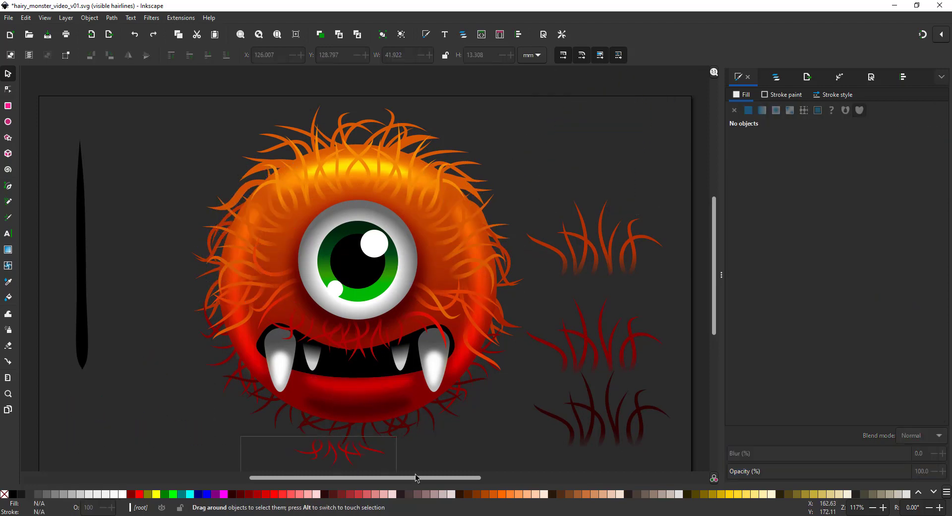
key("space")
left_click_drag(384, 387, 347, 450)
key("Delete")
Rotate the 800000 dark red tuft and spread its strands along the monster's lower right edge.
left_click_drag(520, 387, 669, 290)
left_click_drag(666, 293, 639, 402)
left_click_drag(593, 337, 491, 364)
left_click_drag(490, 396, 491, 379)
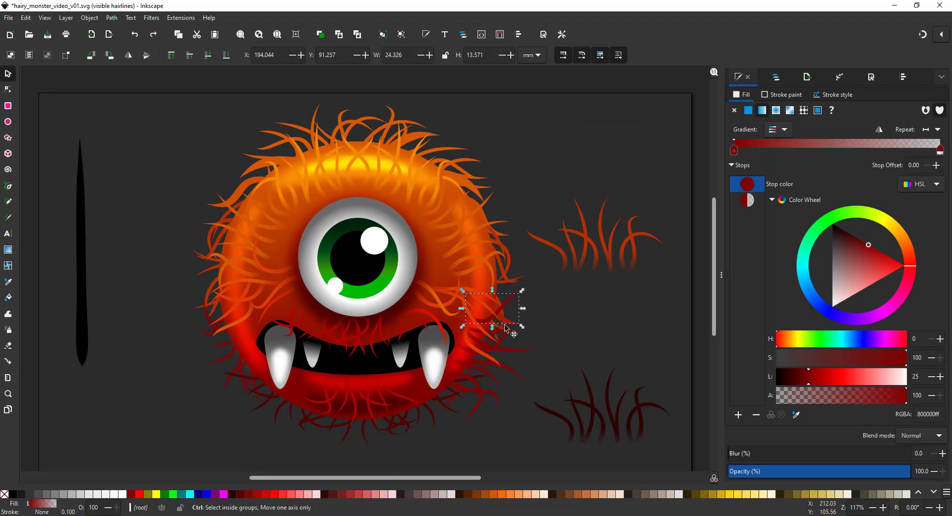
left_click_drag(507, 318, 516, 296)
Duplicate the dark red strands on the lower right edge, mirror them to the lower left edge, and lower them to the bottom.
left_click_drag(570, 265, 443, 404)
key("ctrl+d")
key("h")
left_click_drag(514, 331, 248, 343)
key("End")
Move the mirrored dark red strands and all the loose root-level hair paths into the hair_front layer.
left_click(775, 77)
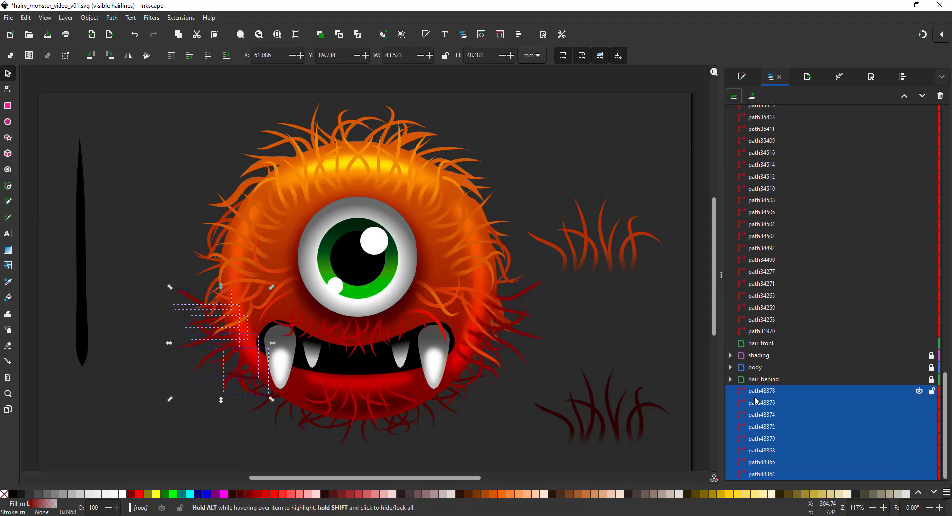
left_click_drag(764, 393, 762, 343)
left_click(764, 110)
left_click_drag(945, 421, 932, 397)
left_click(765, 259, "shift")
left_click(765, 283, "shift")
left_click_drag(765, 284, 762, 344)
Recolour the remaining orange-red tuft right of the monster a lighter orange and fade its roots with a vertical gradient.
left_click_drag(684, 300, 515, 166)
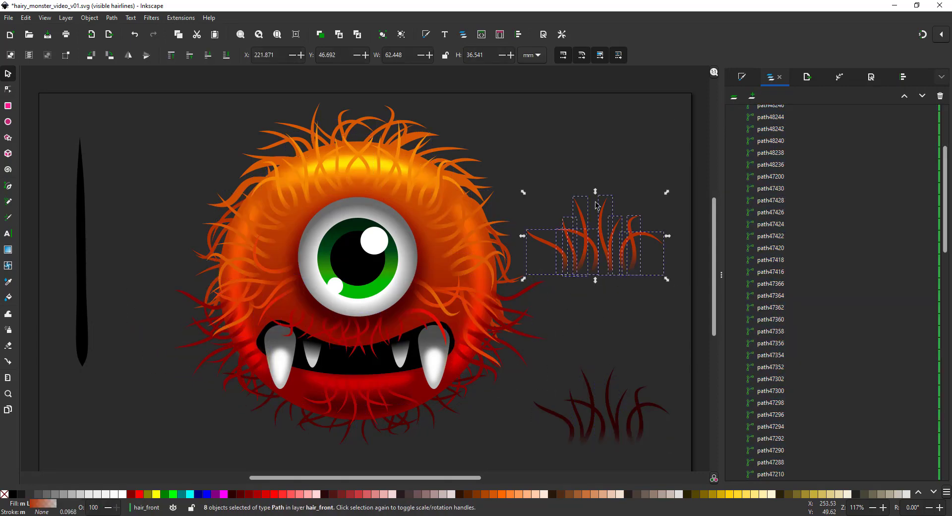
left_click(501, 494)
key("g")
left_click_drag(605, 248, 605, 273)
Rotate the recoloured orange tuft onto the monster's right side and mirror a duplicate onto the left side.
left_click_drag(502, 154, 676, 279)
left_click_drag(666, 192, 639, 305)
left_click_drag(602, 254, 461, 255)
key("ctrl+d")
key("h")
left_click_drag(479, 195, 291, 184)
Flip the darkest tuft vertically, place it along the lower lip, and mirror a duplicate to the other side.
left_click_drag(535, 465, 679, 354)
key("v")
left_click_drag(647, 410, 397, 410)
key("ctrl+z")
left_click_drag(674, 449, 681, 404)
left_click_drag(628, 410, 320, 423)
key("ctrl+d")
key("h")
Reshape and reposition individual dark strands around the fangs and lower lip.
left_click(8, 393)
triple_click(280, 387)
left_click(8, 89)
left_click(286, 387)
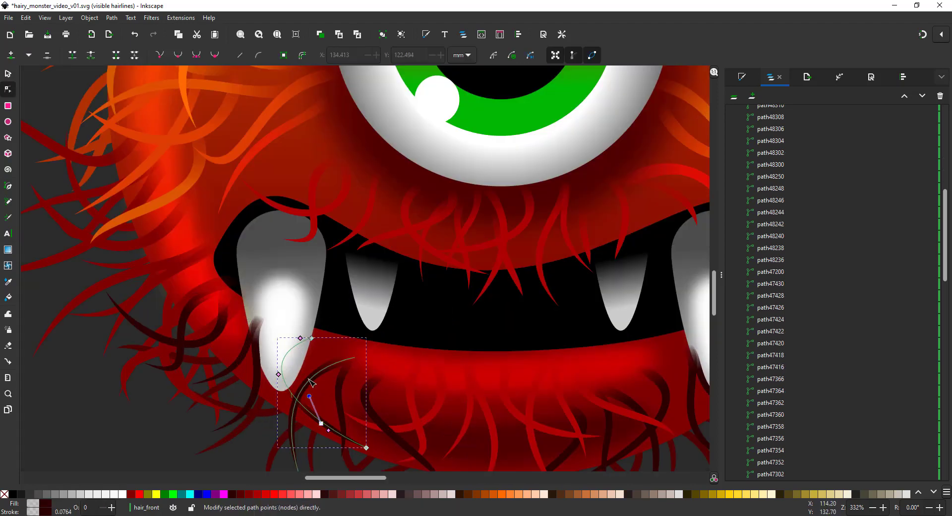
key("s")
left_click(193, 353)
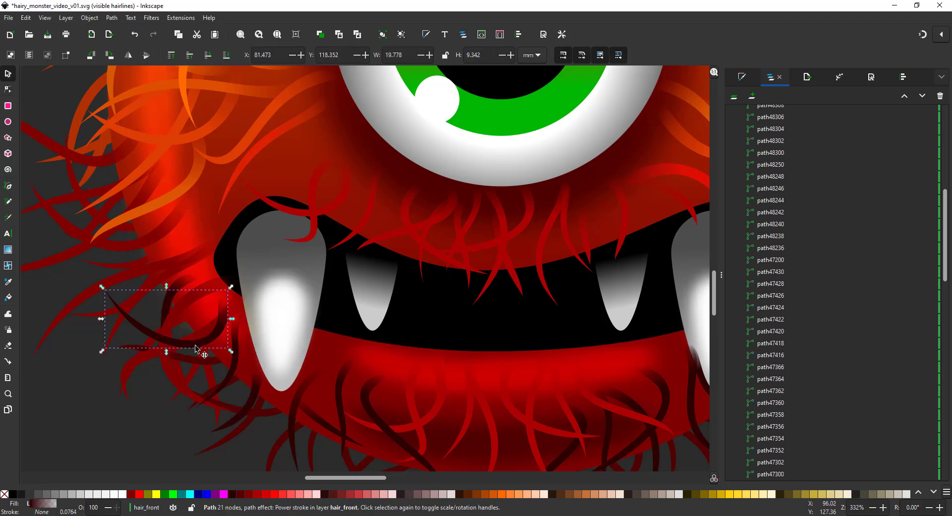
left_click_drag(436, 458, 302, 302)
left_click_drag(559, 238, 547, 248)
left_click_drag(613, 215, 657, 213)
Recolour a lower lip strand light pink as a highlight and fade it with a vertical linear gradient.
left_click(334, 257)
left_click(291, 494)
key("g")
left_click_drag(331, 241, 332, 201)
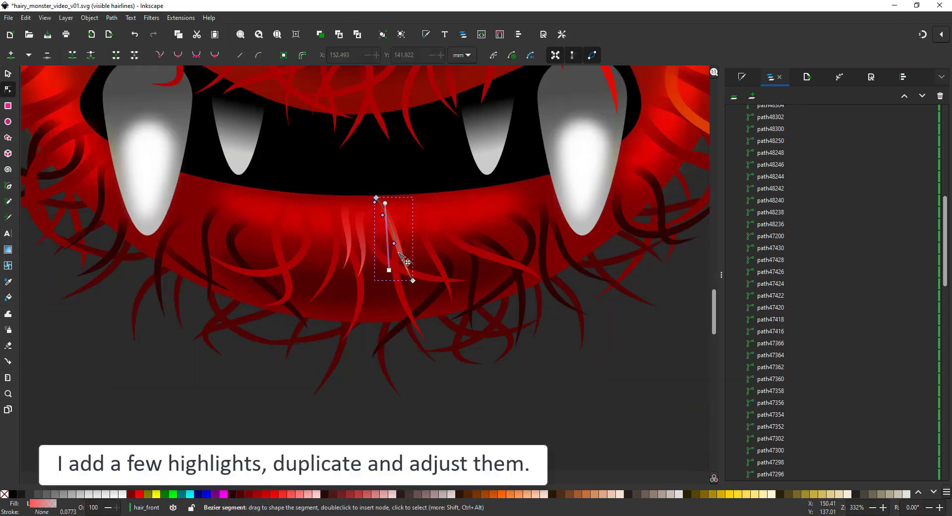
Duplicate and mirror the pink highlight strands along the lower lip, then bend and reposition the copies.
key("ctrl+d")
key("h")
left_click_drag(410, 198, 416, 210)
key("s")
key("n")
left_click_drag(276, 198, 270, 210)
left_click(415, 219)
key("s")
left_click_drag(400, 243, 395, 242)
left_click(260, 247)
key("n")
left_click_drag(234, 267, 269, 281)
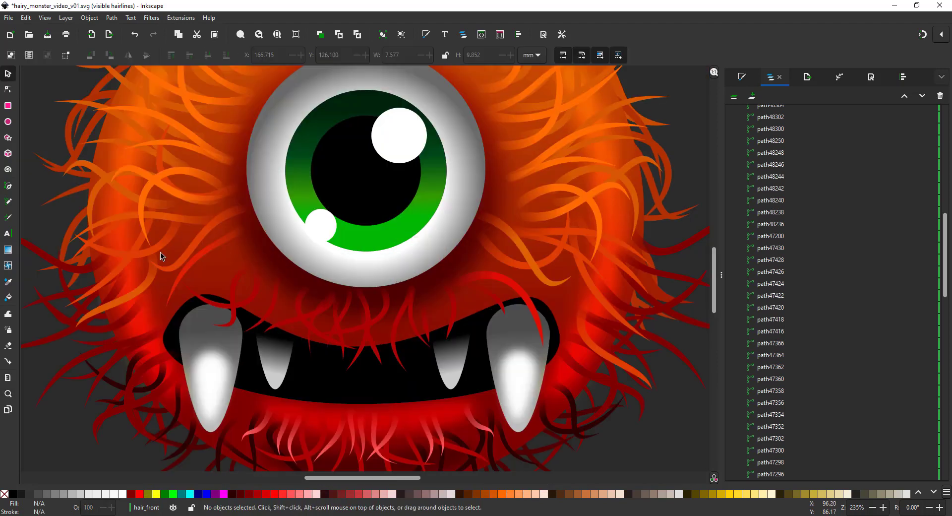
Duplicate the red strand above the mouth's left corner and shift the copy towards the mouth for node editing.
left_click(180, 283)
key("ctrl+d")
left_click_drag(180, 283, 237, 334)
key("n")
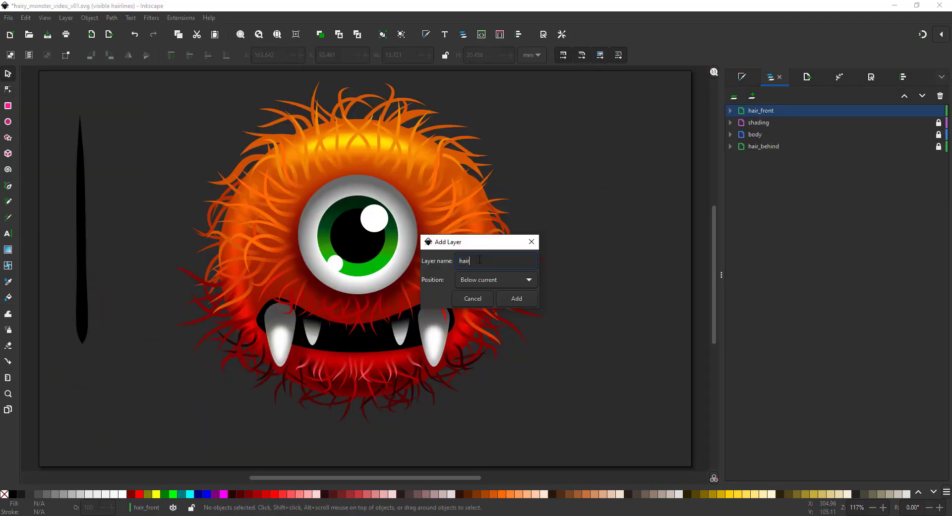
Add a layer named hair_feature and raise it in the layer order.
type("_feature")
left_click(517, 298)
left_click(905, 97)
Take an orange strand from the head hair, cut and paste it, and place it on the forehead above the eye's right side.
left_click(378, 129)
left_click_drag(378, 129, 616, 155)
left_click(583, 141)
left_click(593, 143)
left_click_drag(624, 131, 683, 112)
key("ctrl+x")
key("ctrl+v")
left_click_drag(610, 143, 446, 170)
Add two intermediate stops to the forehead strand's gradient and recolour it from golden yellow through bright yellow.
key("ctrl+shift+f")
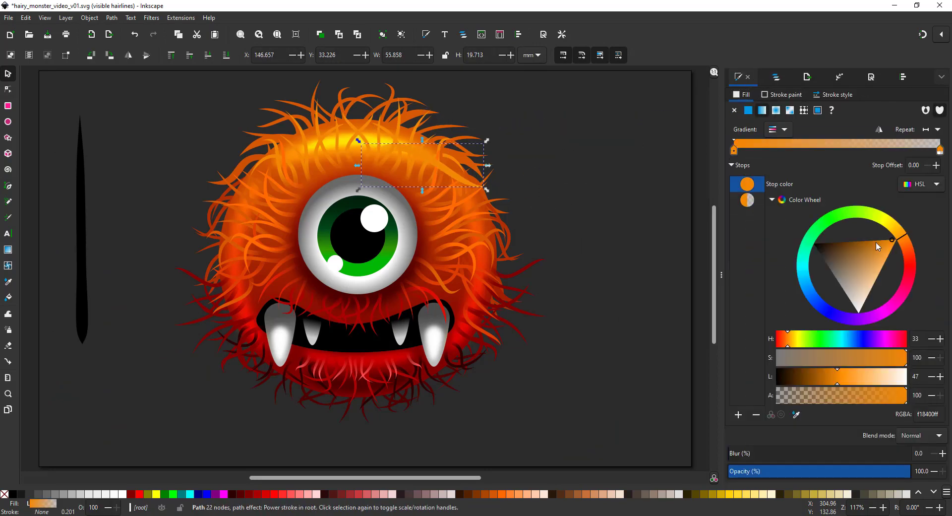
double_click(779, 148)
left_click(879, 217)
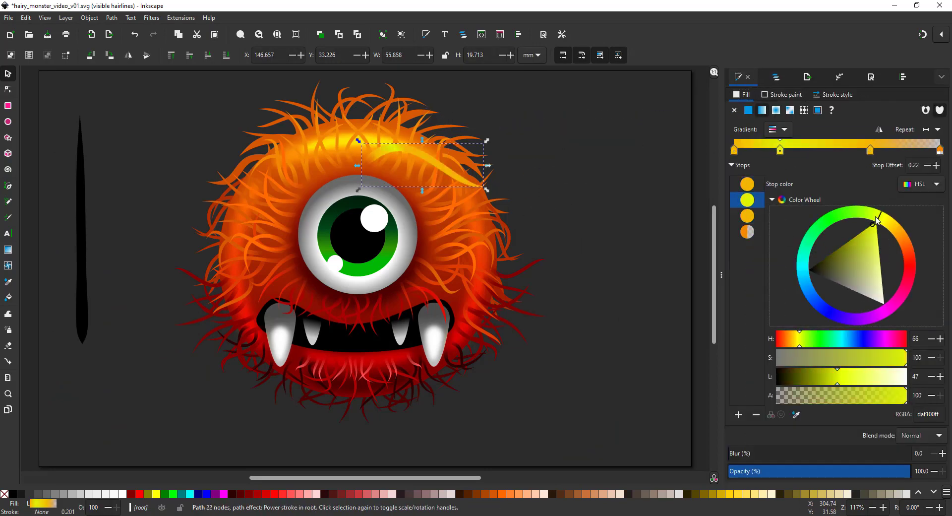
left_click_drag(779, 150, 800, 150)
mouse_move(876, 230)
left_mouse_down()
mouse_move(920, 257)
mouse_move(893, 232)
left_mouse_up()
Bend the yellow strand's tip, duplicate it, and reshape the copy above the first on the forehead's right side.
left_click(8, 89)
left_click_drag(484, 186, 486, 156)
key("ctrl+d")
left_click_drag(407, 112, 394, 166)
left_click_drag(330, 105, 387, 161)
left_click_drag(367, 88, 483, 156)
Adjust the curves and gradient handles of the yellow strands on the forehead's right side.
left_click(461, 177)
left_click_drag(330, 105, 373, 169)
left_click_drag(367, 88, 475, 176)
left_click(446, 135)
left_click_drag(329, 105, 371, 166)
left_click_drag(367, 89, 319, 142)
key("s")
Duplicate and mirror the yellow strands onto the left of the forehead, and paste the yellow style onto a shorter strand higher up.
left_click(454, 173, "shift")
key("ctrl+d")
key("h")
left_click_drag(457, 151, 417, 107)
left_click(451, 156)
left_click(414, 107)
key("ctrl+shift+v")
Duplicate and mirror the short yellow strand at the head's upper left, and reshape the copy and its gradient.
key("n")
key("s")
left_click_drag(371, 165, 346, 105)
key("ctrl+d")
key("h")
key("n")
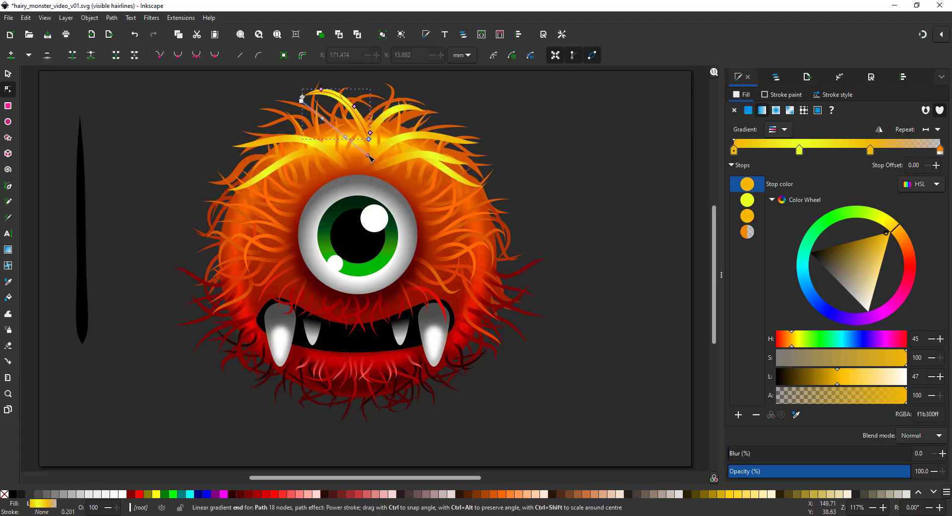
left_click(334, 81)
left_click(289, 155)
Duplicate a yellow strand to the left of the eye and bend it into a gentle outward curve.
key("s")
key("ctrl+d")
mouse_move(289, 158)
left_mouse_down()
mouse_move(247, 238)
mouse_move(248, 229)
left_mouse_up()
key("a")
key("n")
left_click_drag(189, 261, 220, 260)
left_click_drag(258, 189, 268, 227)
Recolour the strand left of the eye yellow-orange and fade its root with a linear gradient.
left_click(156, 494)
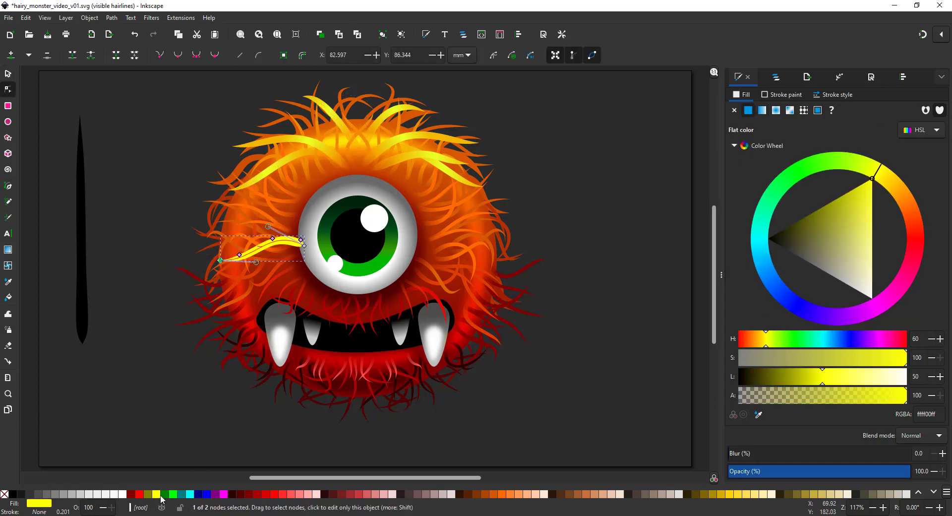
left_click_drag(883, 193, 898, 206)
left_click(8, 249)
left_click_drag(271, 240, 292, 242)
Reshape a second yellow-orange strand left of the eye, and position the mirrored strands to the right of the eye.
left_click(8, 89)
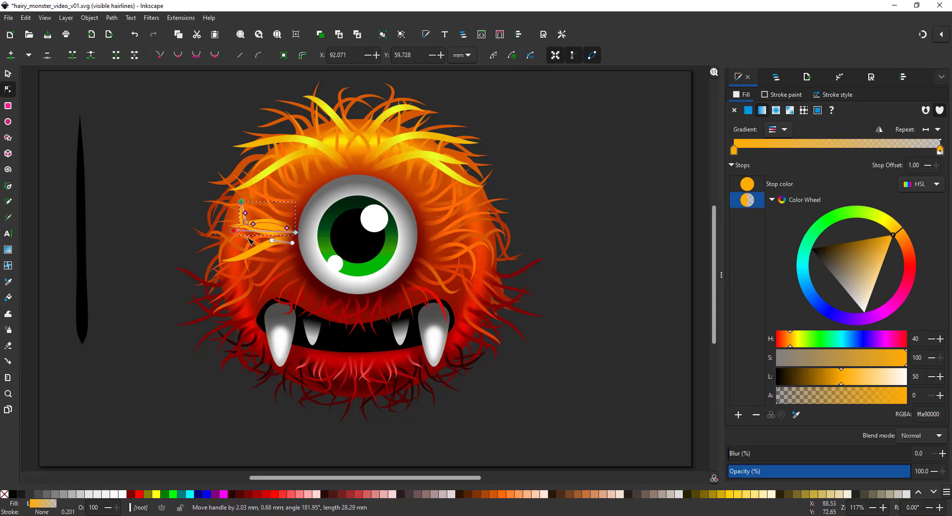
key("s")
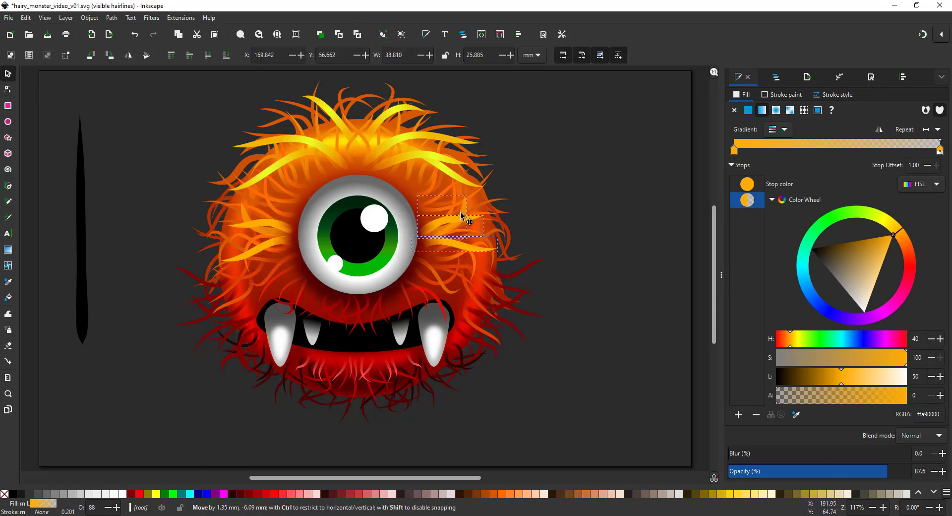
left_click(466, 260)
left_click_drag(489, 251, 491, 270)
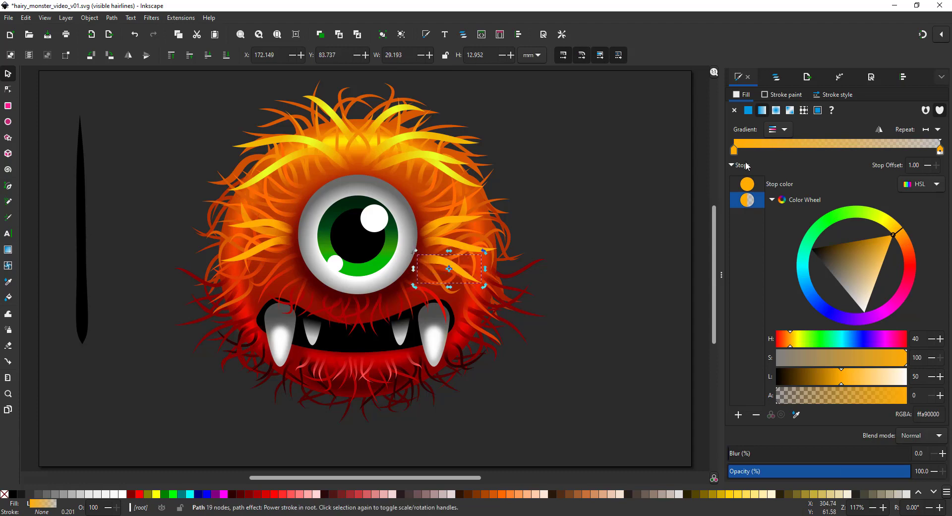
Shift the gradient colours of the lowest strand right of the eye towards a deeper orange.
left_click_drag(898, 231, 904, 240)
left_click(747, 184)
left_click_drag(898, 231, 883, 289)
Recolour the gradient stops of the upper right forehead strand to pale yellow tones as a highlight.
left_click(422, 138)
left_click(748, 200)
left_click(748, 216)
left_click(893, 219)
left_click(748, 184)
left_click_drag(885, 233, 884, 268)
Make a thinner pale yellow highlight strand above the recoloured one, and paste the plain yellow style onto the strand below.
left_click(8, 89)
key("3")
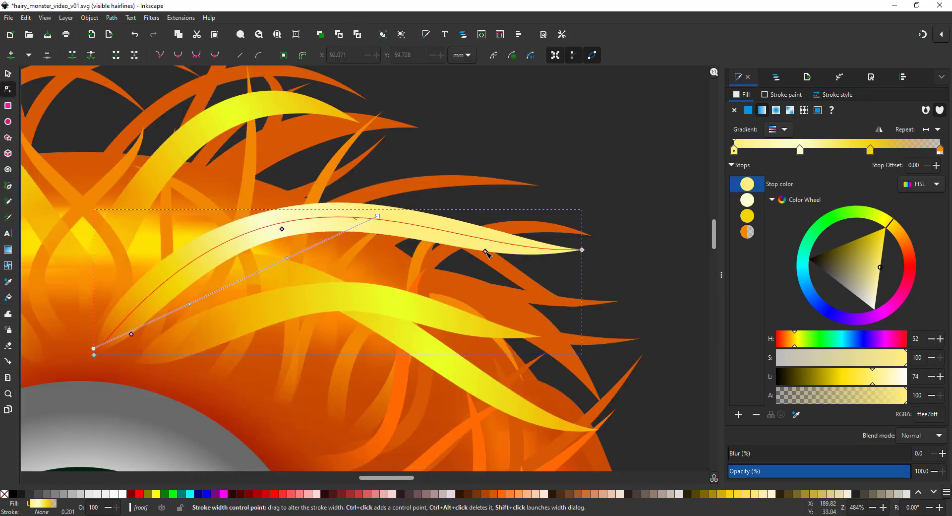
key("s")
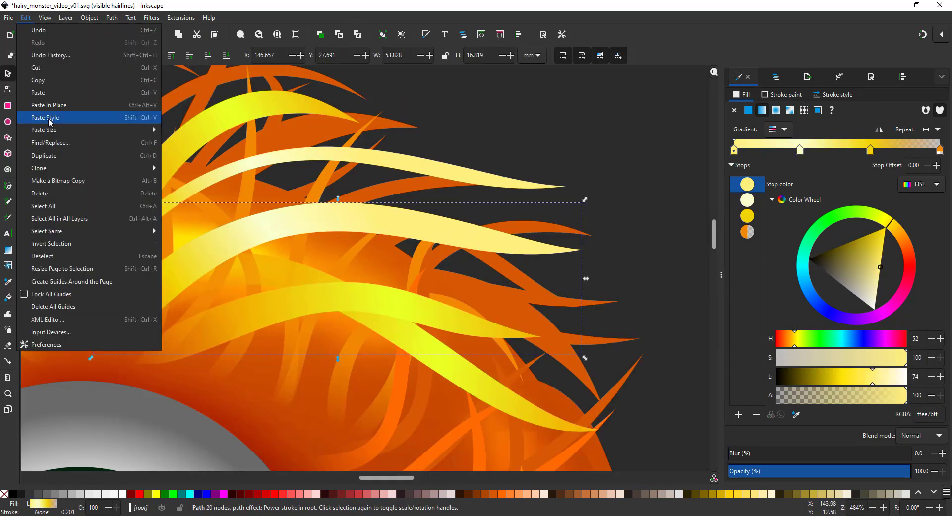
left_click_drag(395, 231, 407, 268)
key("5")
Duplicate the pale highlight strand on the forehead's left side and place and angle the copy higher up.
left_click(323, 136)
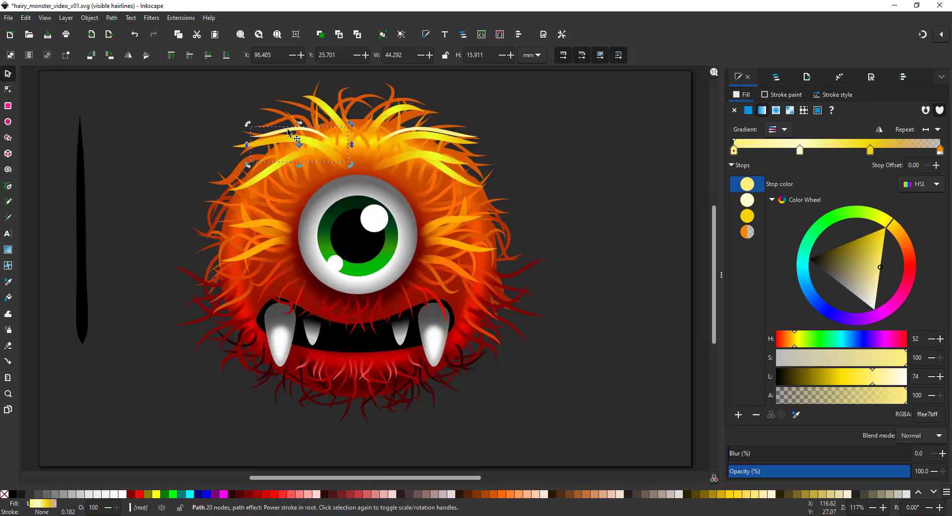
key("ctrl+d")
left_click_drag(260, 132, 274, 115)
left_click_drag(263, 107, 271, 96)
left_click(570, 213)
Select all the loose yellow and orange strands outside the layers and move them into the hair_feature layer.
left_click(776, 77)
left_click(730, 123)
left_click(784, 336)
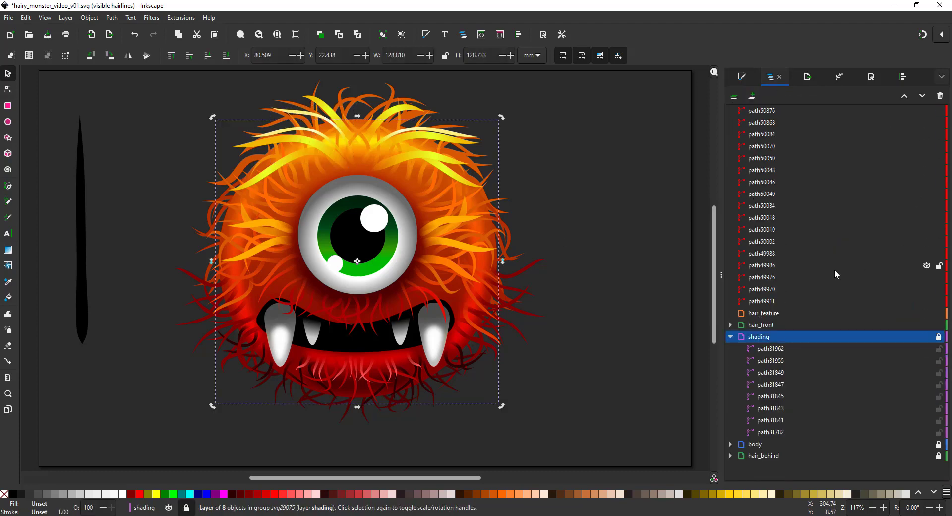
left_click(762, 302)
key("ctrl+a")
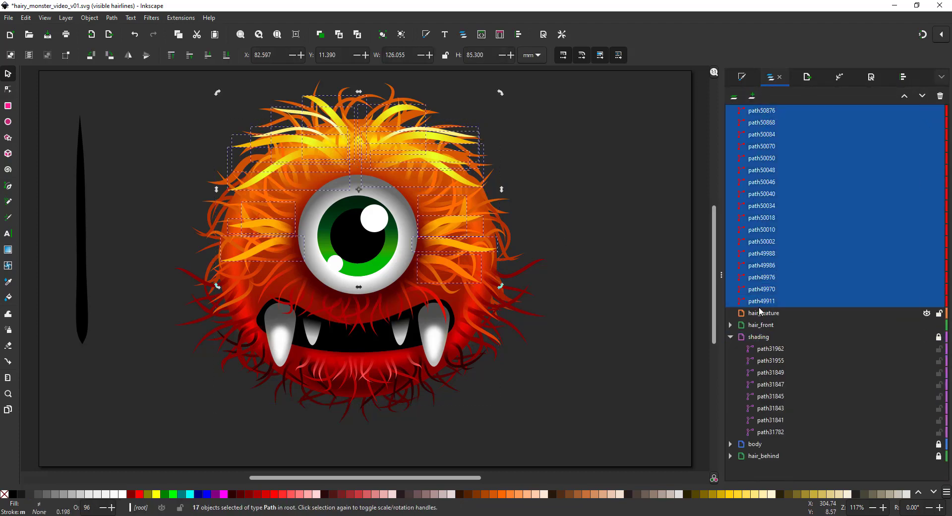
left_click_drag(762, 306, 763, 314)
left_click(730, 110)
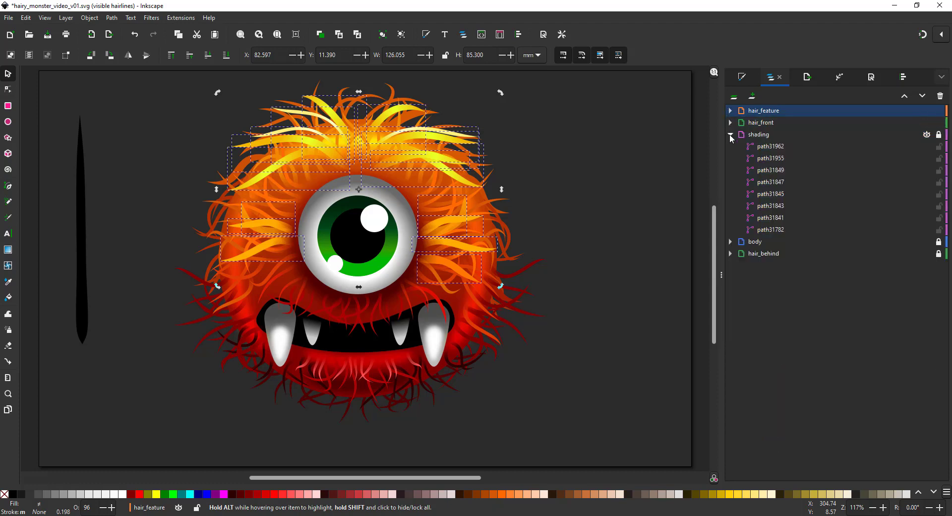
Raise the shading layer above the hair_front and hair_feature layers.
left_click(756, 135)
left_click(902, 96)
left_click(902, 96)
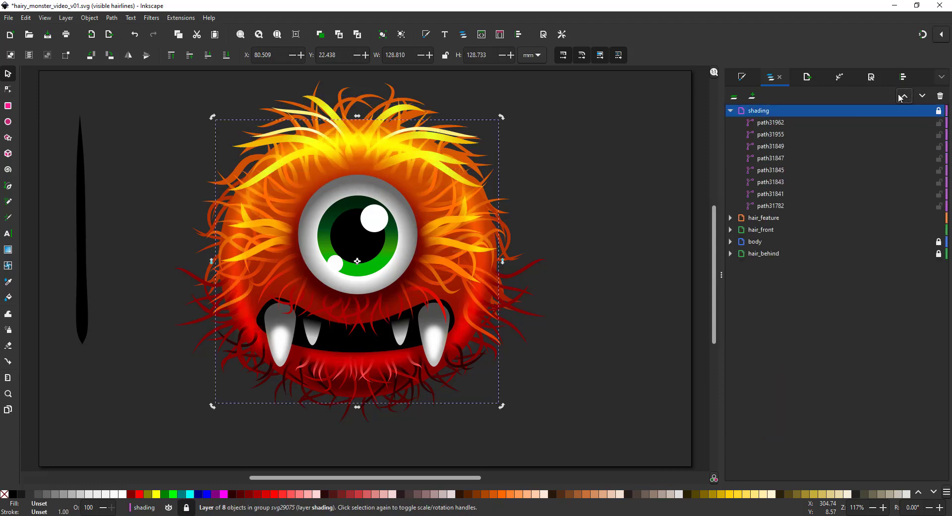
Delete the black template strand beside the monster.
left_click(585, 218)
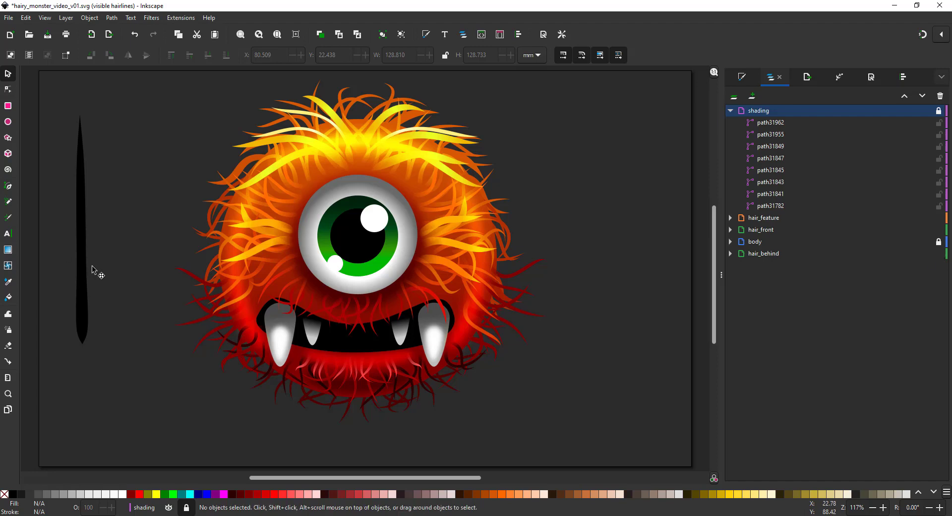
left_click(80, 256)
left_click(670, 400)
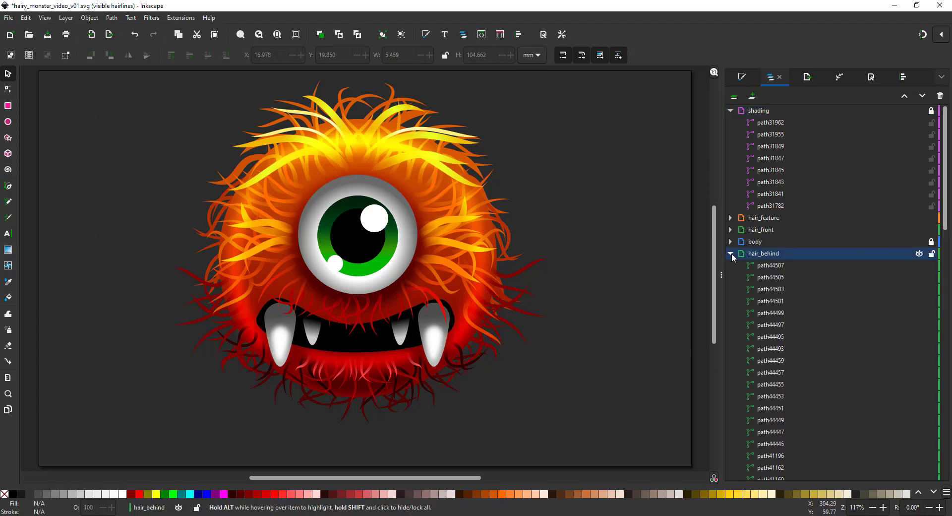
Pull in the tips of the outlying red strands at the monster's lower right edge.
key("n")
left_click(530, 270)
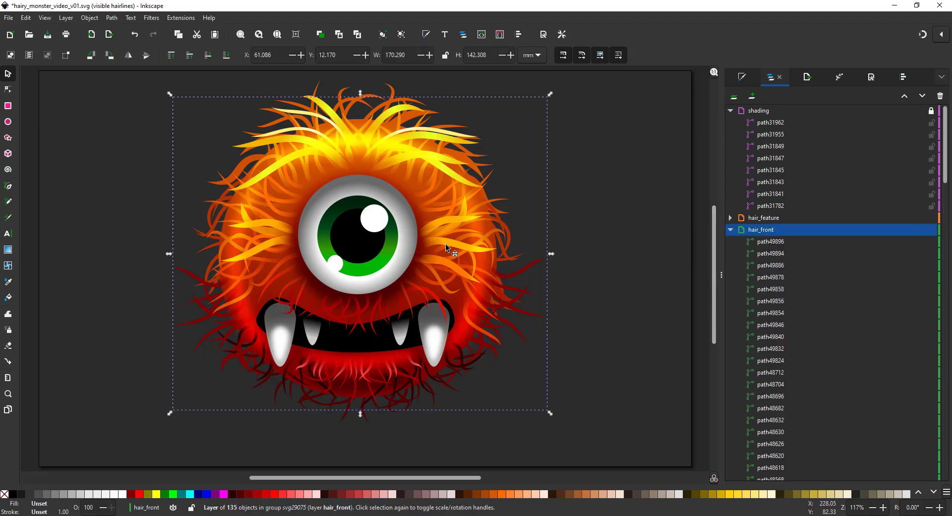
left_click(527, 268)
left_click_drag(545, 259, 522, 271)
left_click(534, 313)
left_click(522, 335)
left_click_drag(545, 316, 512, 349)
Reshape the outlying orange strands along the monster's upper right edge.
left_click(506, 224)
left_click_drag(520, 218, 516, 223)
left_click(496, 167)
left_click(498, 173)
left_click_drag(504, 185, 577, 170)
left_click(471, 181)
left_click(476, 169)
Cut an orange strand from the upper right hair, paste it, and place it over the eye's upper right edge.
key("s")
left_click(479, 173)
left_click(477, 170)
left_click(475, 174)
left_click(480, 176)
left_click(561, 173)
left_click_drag(539, 163, 386, 191)
key("ctrl+x")
left_click(763, 217)
key("ctrl+v")
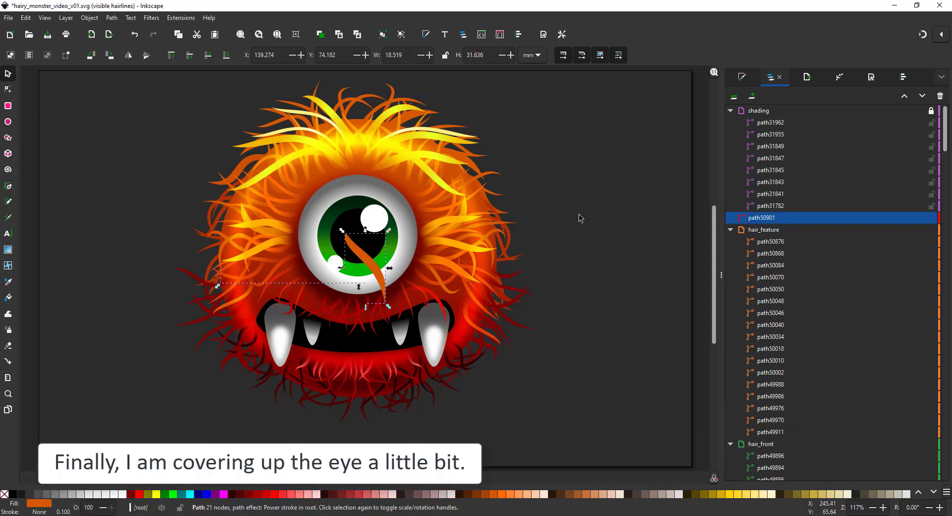
left_click_drag(371, 268, 394, 190)
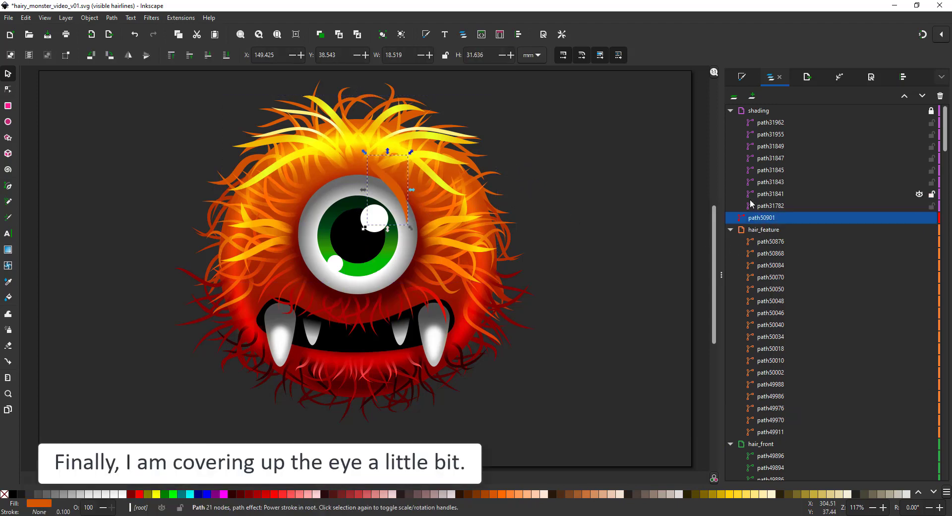
Move the pasted orange strand into the hair_feature layer and shift it slightly up on the eye.
left_click_drag(764, 221, 761, 233)
left_click_drag(394, 182, 392, 174)
left_click_drag(945, 441, 880, 82)
key("Escape")
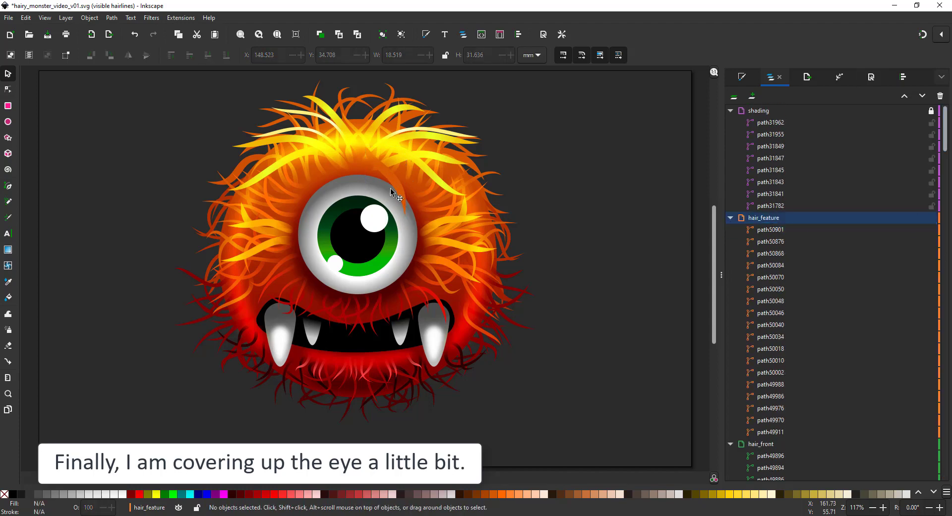
Lower the orange eye strand beneath the yellow hairs, and duplicate and mirror it onto the eye's upper left edge.
left_click(398, 187)
key("End")
key("ctrl+d")
left_click_drag(387, 186, 336, 194)
key("End")
key("ctrl+d")
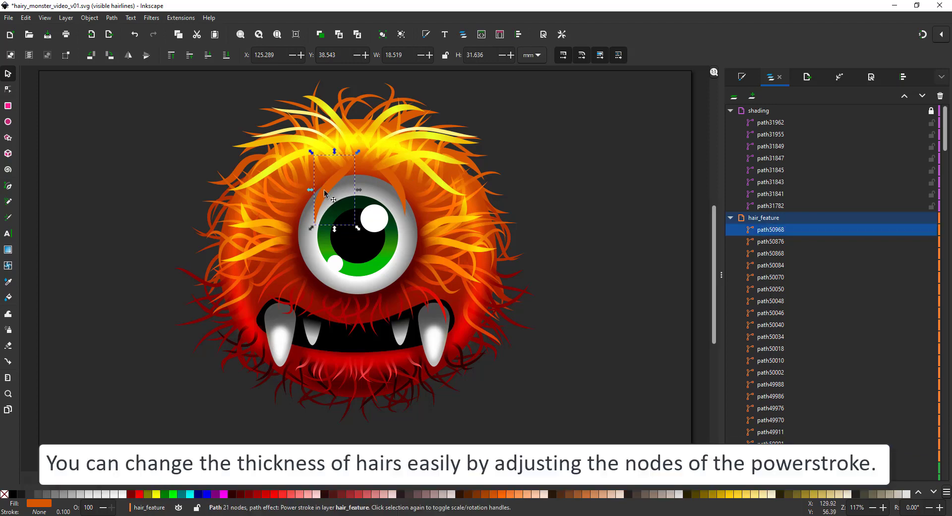
Move the end nodes of the duplicated strand at the eye's upper left to form a second strand further inward.
key("z")
left_click_drag(280, 129, 465, 269)
key("n")
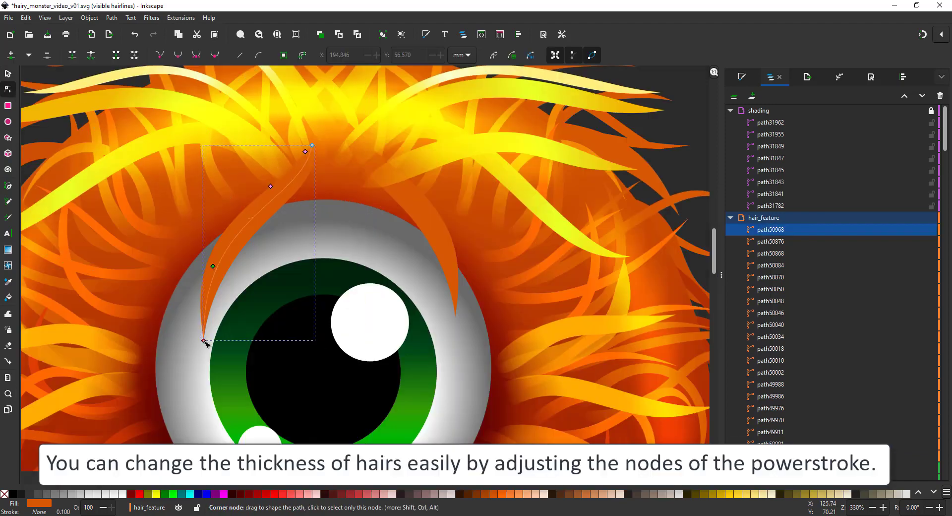
left_click_drag(203, 340, 239, 327)
left_click_drag(312, 145, 329, 145)
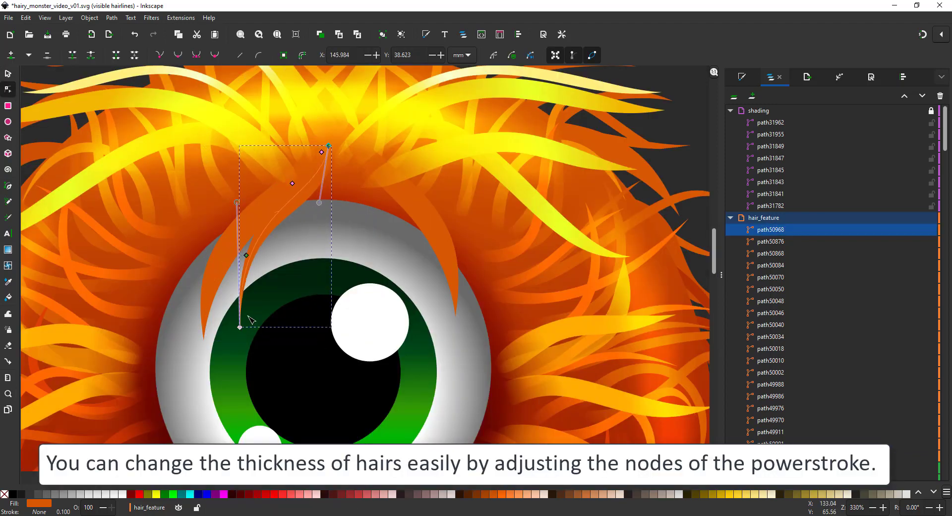
Give the inner strand over the eye's upper left a sampled darker orange and adjust its linear gradient.
key("d")
left_click(342, 192)
key("g")
left_click_drag(302, 187, 323, 166)
left_click_drag(292, 207, 301, 187)
Duplicate and mirror the darker inner strand to the eye's upper right, and reposition and reshape it there.
key("s")
left_click_drag(268, 213, 458, 239)
key("ctrl+d")
key("h")
left_click(457, 236)
left_click_drag(487, 148, 516, 186)
left_click_drag(457, 236, 479, 265)
Duplicate a strand to the eye's lower right and bend its nodes so the tip overlaps the white of the eye.
scroll(479, 265, "down", 8)
key("ctrl+d")
mouse_move(479, 142)
left_mouse_down()
mouse_move(470, 387)
mouse_move(421, 390)
left_mouse_up()
key("a")
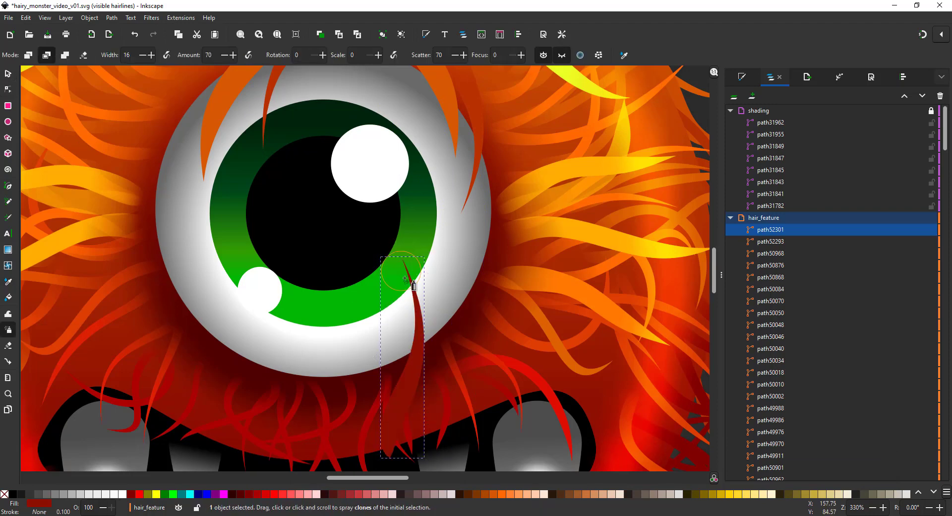
key("n")
left_click_drag(403, 258, 433, 309)
left_click_drag(439, 382, 401, 367)
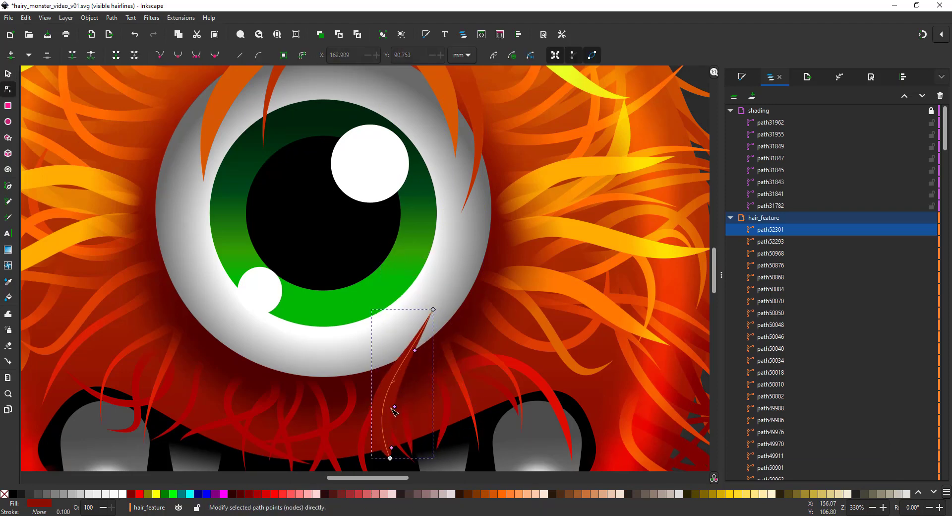
Shrink and reposition the dark red strand over the eye's lower edge, and fade its root with a vertical linear gradient.
key("d")
key("s")
left_click_drag(436, 305, 429, 360)
left_click_drag(409, 382, 366, 337)
left_click(8, 250)
left_click_drag(332, 379, 333, 395)
left_click(8, 74)
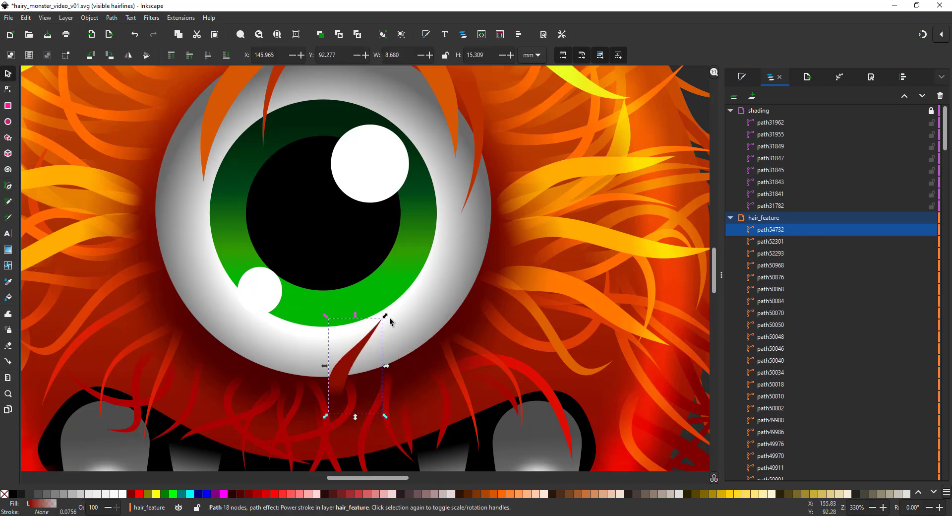
Duplicate the dark red strand at the eye's lower edge, move the copy to the right and reshape its nodes.
key("ctrl+d")
left_click_drag(367, 332, 418, 333)
key("n")
left_click(372, 347)
left_click_drag(392, 377, 367, 352)
Duplicate the reshaped dark red strand, mirror the copy horizontally, place it at the eye's lower left and adjust its nodes.
key("ctrl+d")
key("h")
key("s")
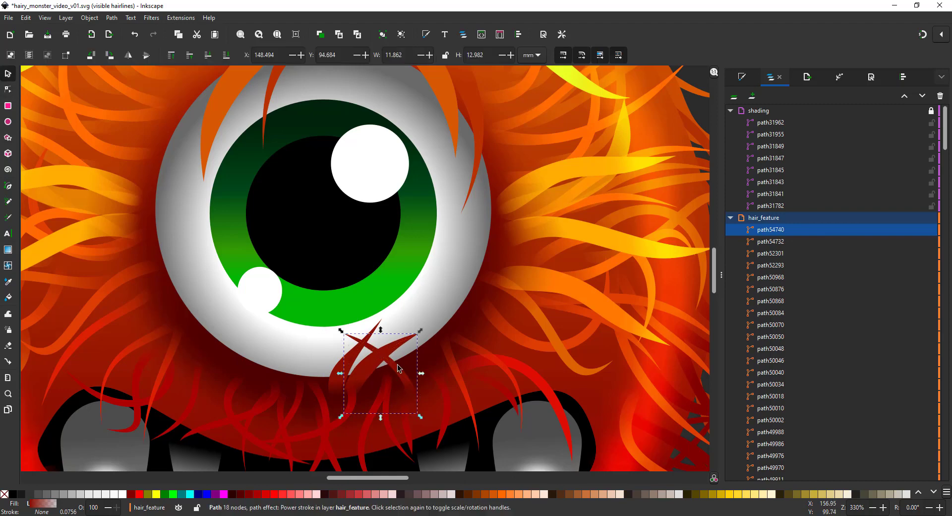
left_click_drag(394, 366, 275, 360)
left_click(385, 347)
key("n")
mouse_move(402, 344)
left_mouse_down()
mouse_move(364, 375)
mouse_move(395, 352)
left_mouse_up()
Deselect the strand and inspect the whole monster drawing in outline view.
left_click(543, 346)
scroll(376, 249, "down", 3)
left_click(583, 272)
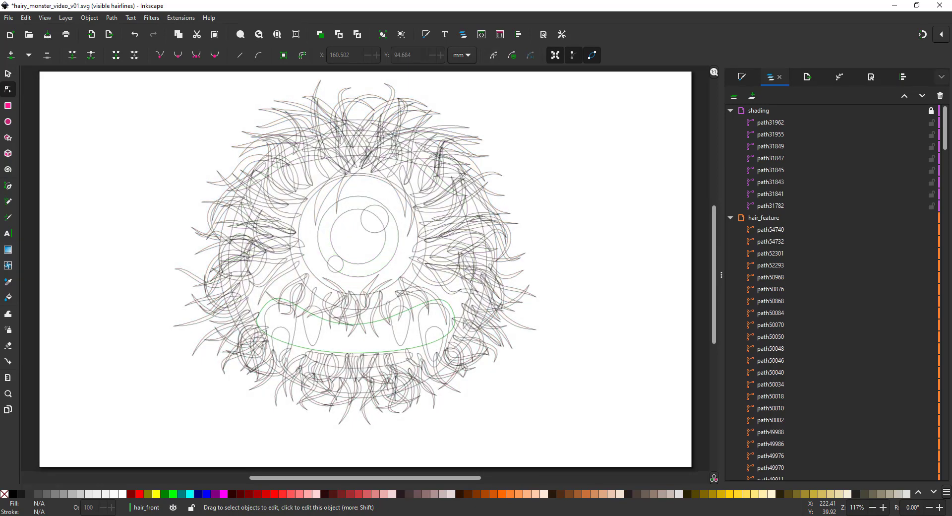
key("shift+ctrl+c")
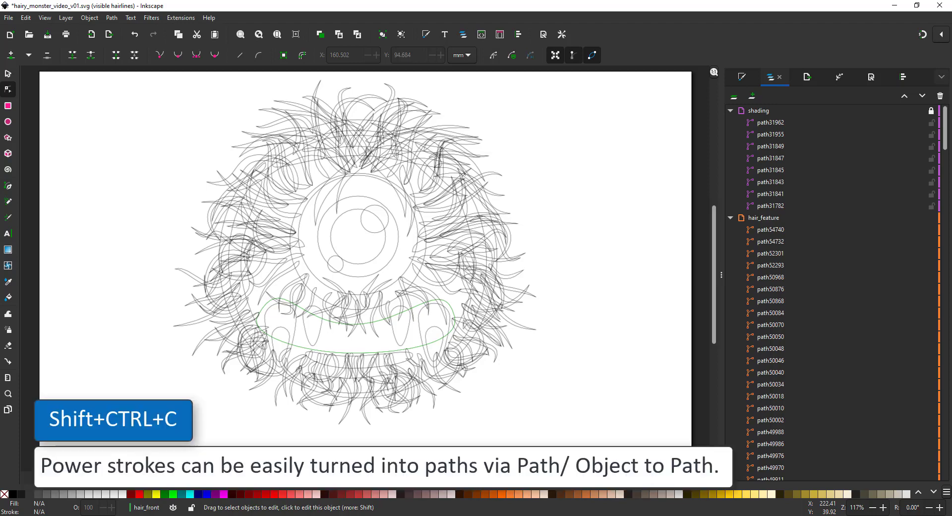